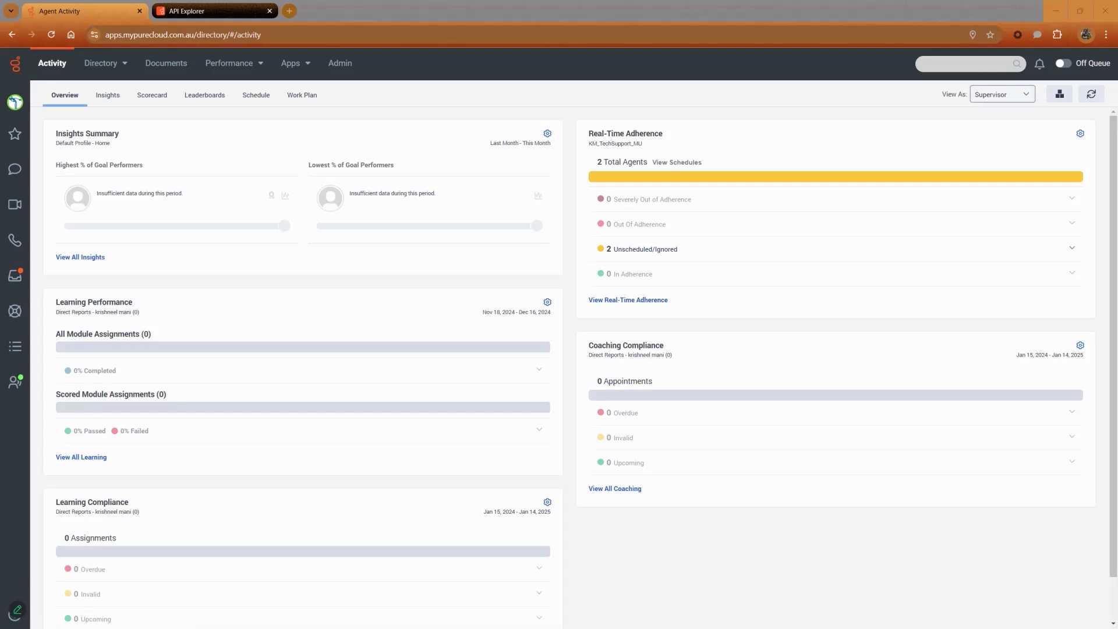
Open the KM_Insurance queue from the admin queue list, filtering the list by km_ins.
left_click(337, 66)
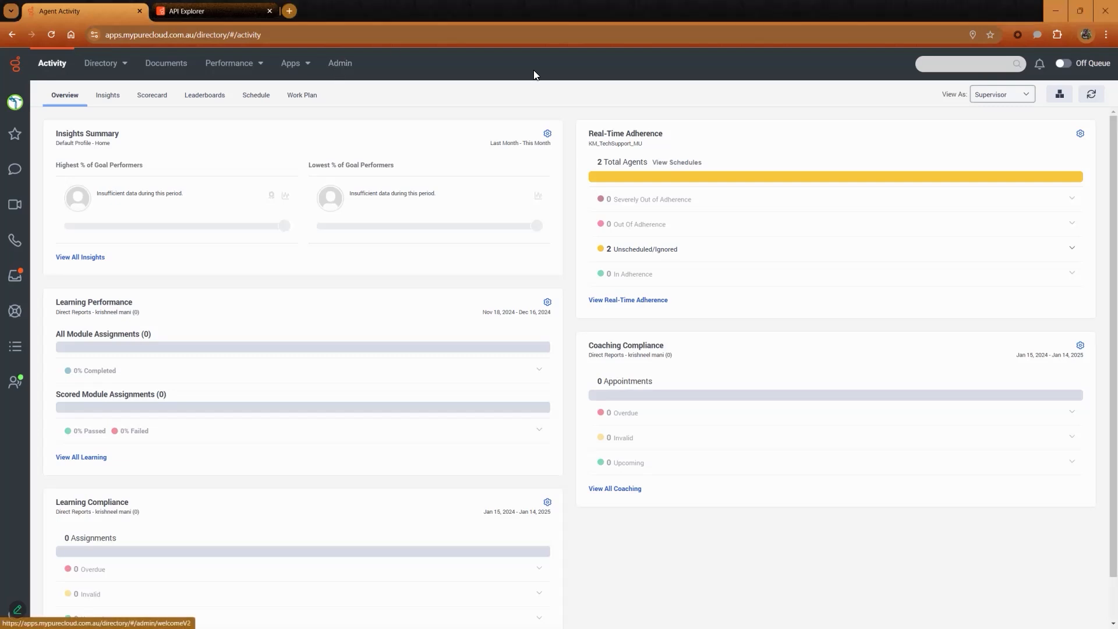
left_click(749, 416)
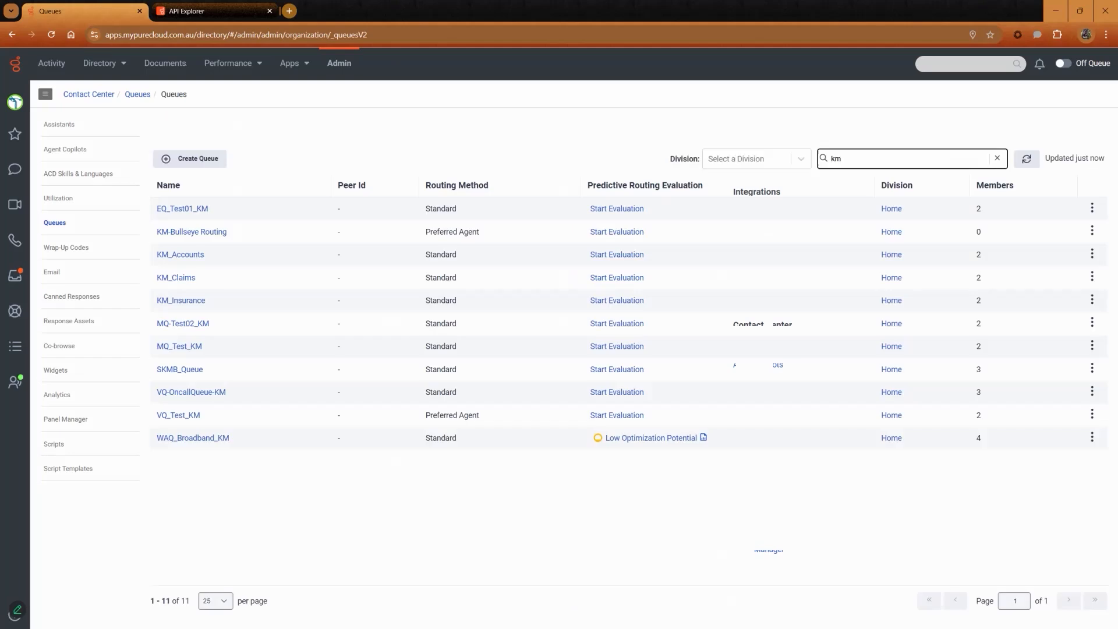
type("ins")
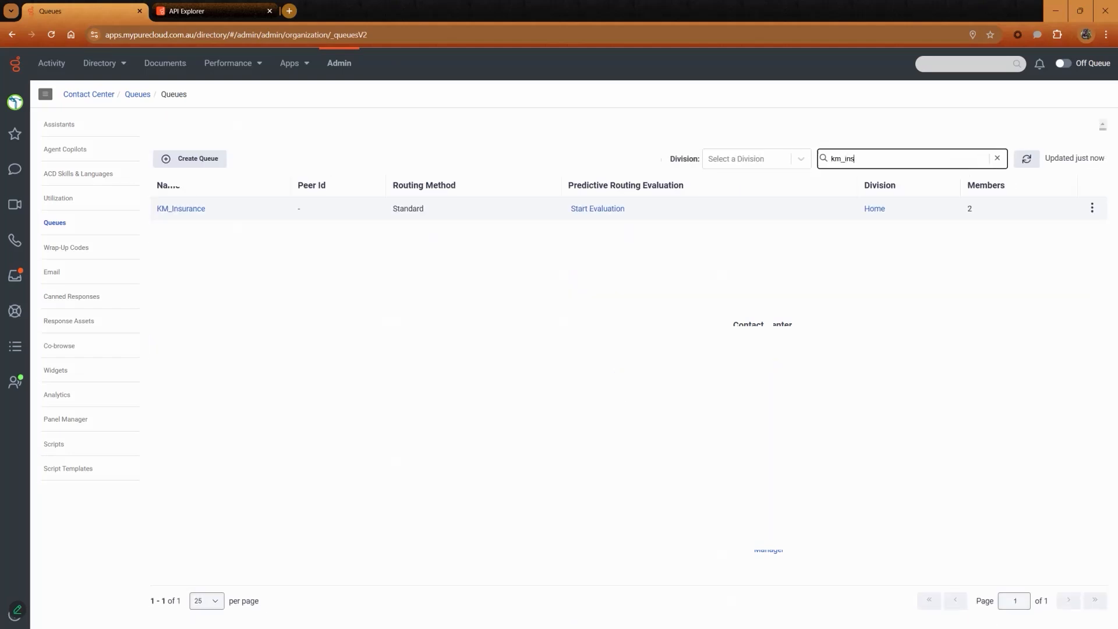
left_click(190, 209)
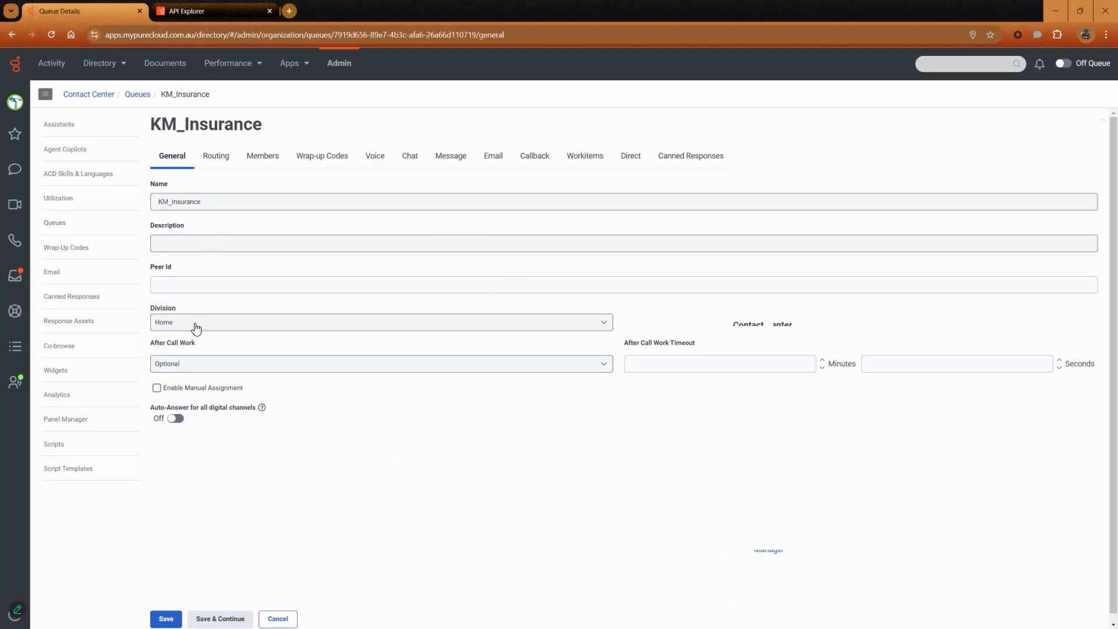
Review the queue's Routing, Wrap-up Codes and Workitems settings, then save the queue.
left_click(229, 162)
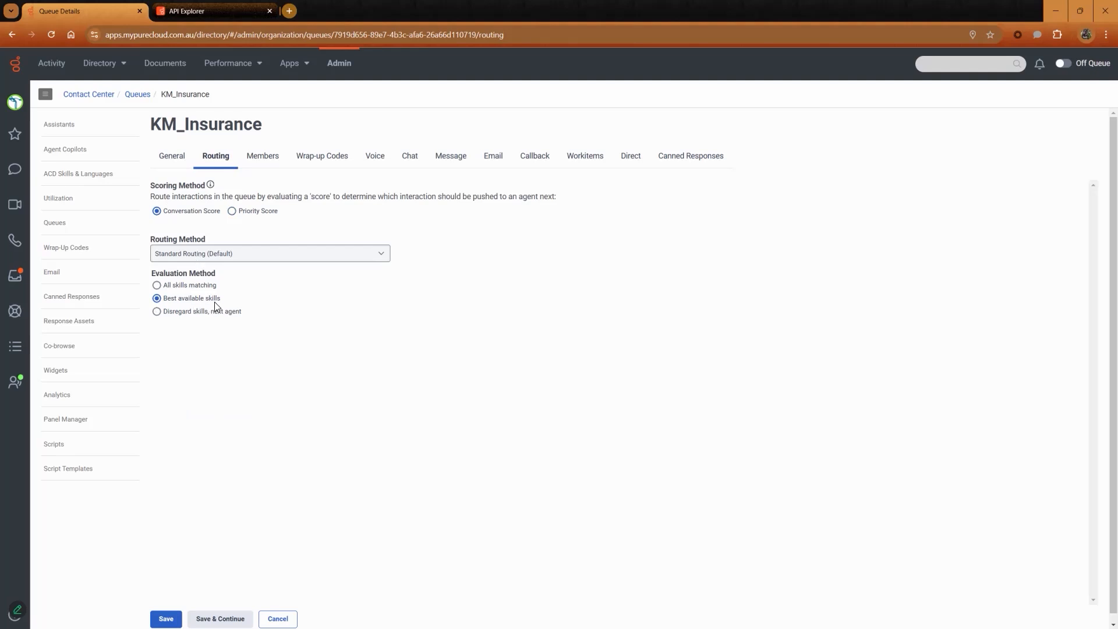
left_click(262, 156)
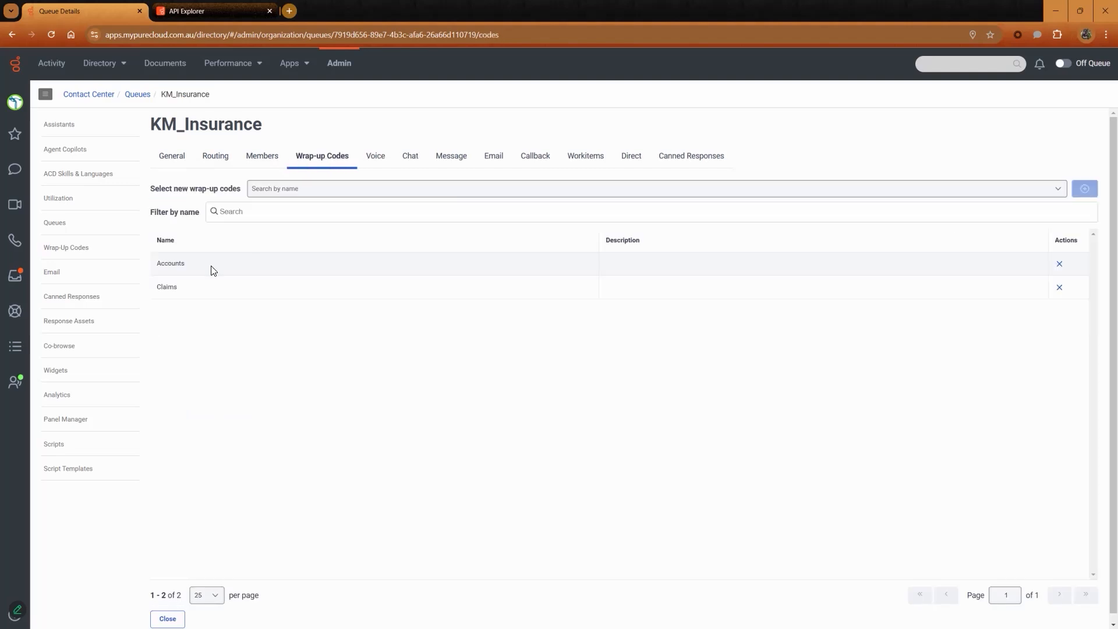
left_click(585, 156)
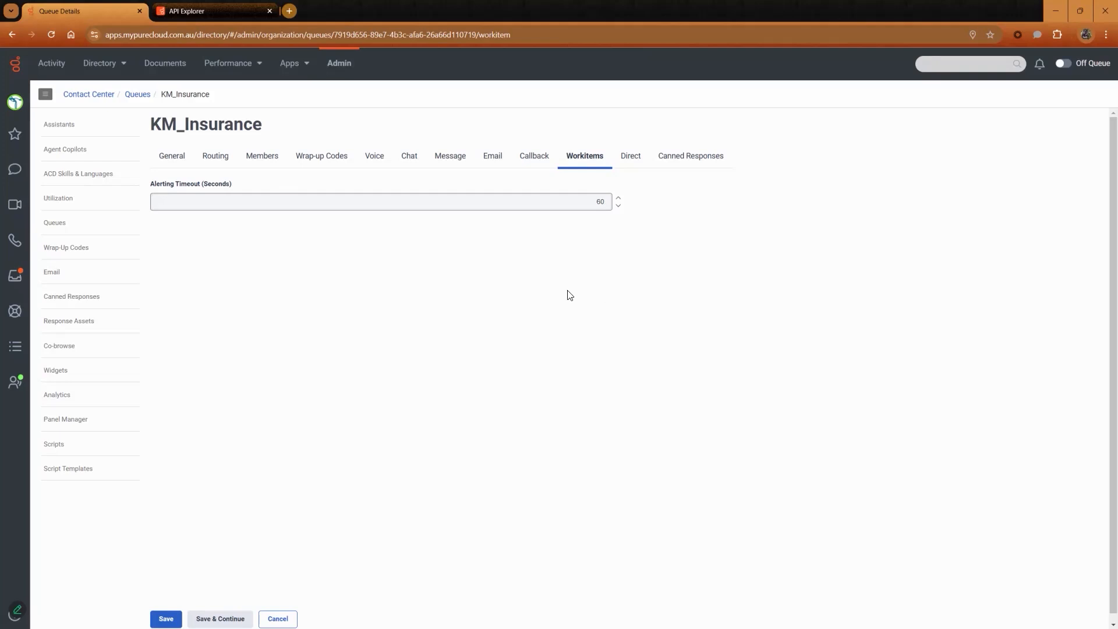
left_click(166, 619)
Open ACD Skills & Languages and search the skills list for insurance.
left_click(79, 174)
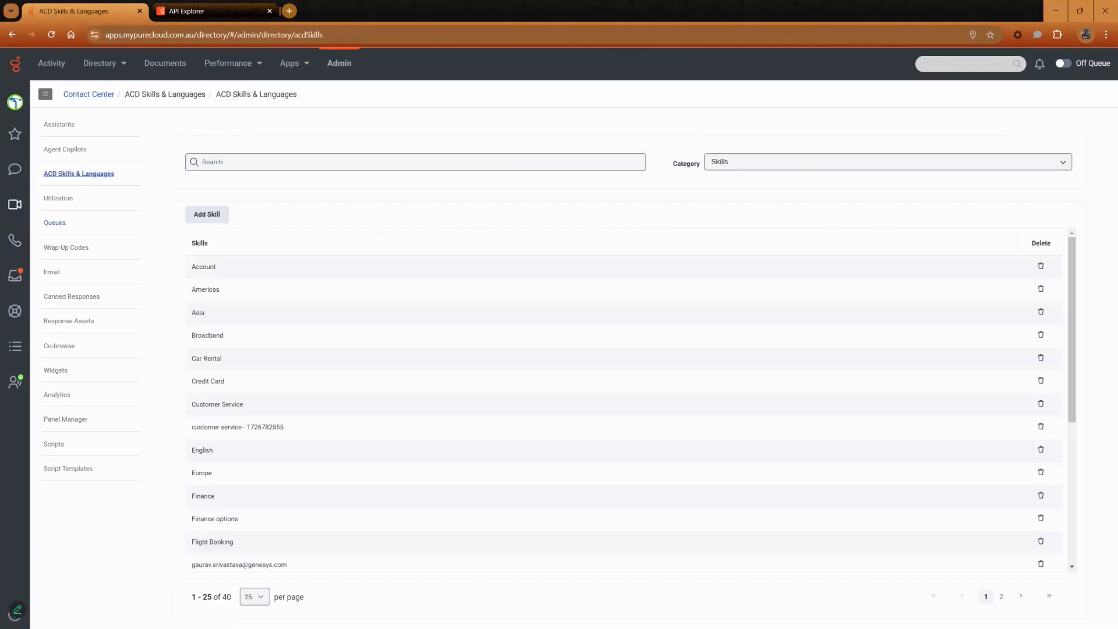
left_click(300, 166)
type("insu")
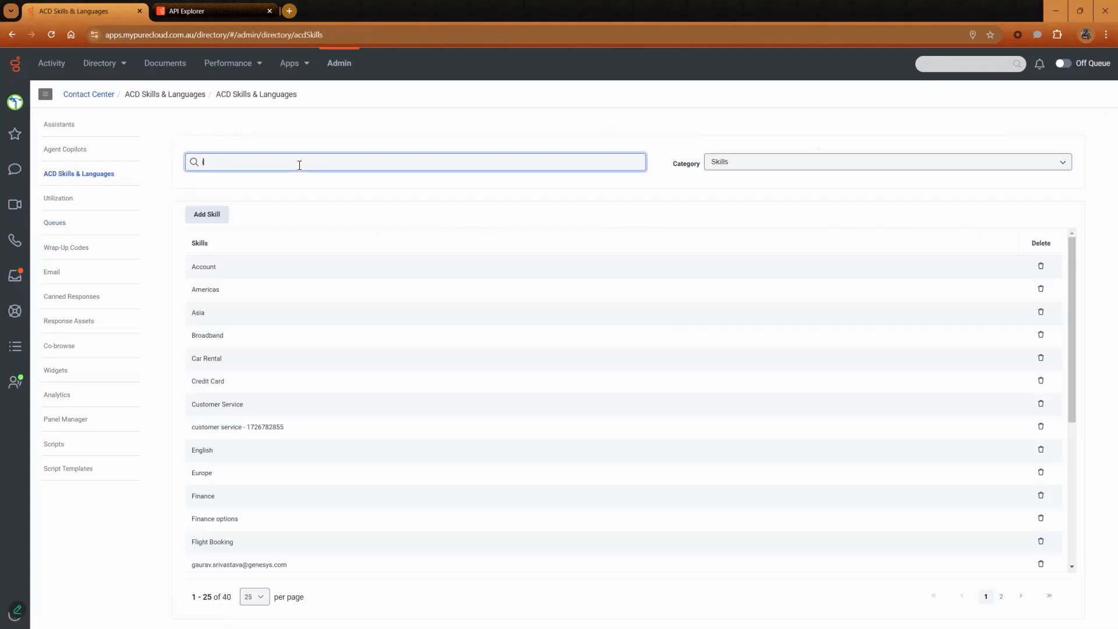
type("rance")
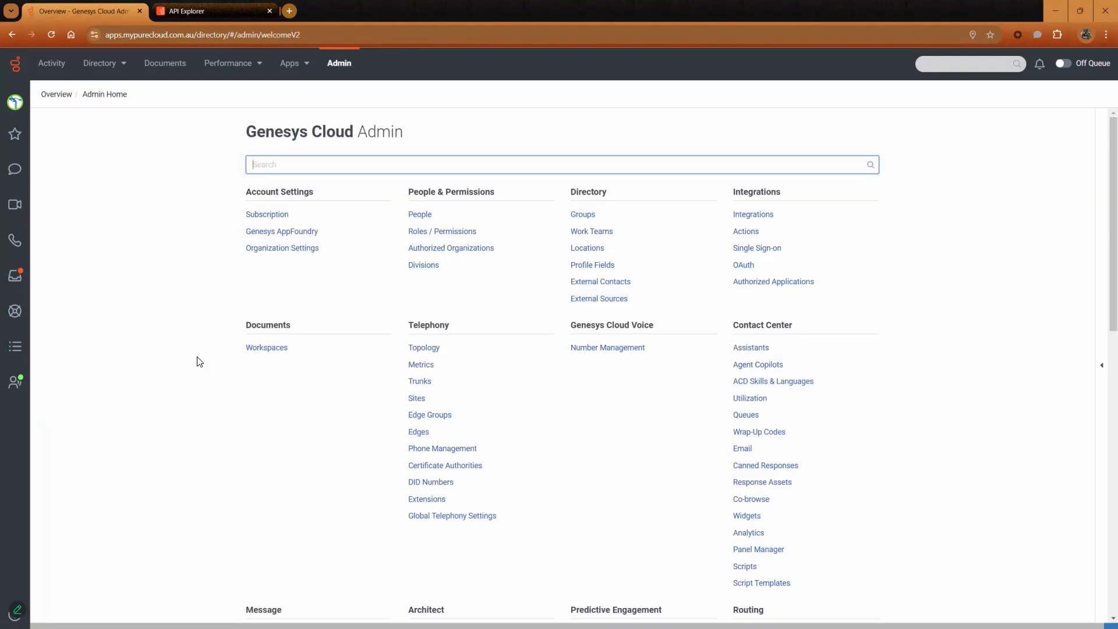
Open the Insurance_KM schema under Task Management custom attributes.
scroll(499, 335, "down", 3)
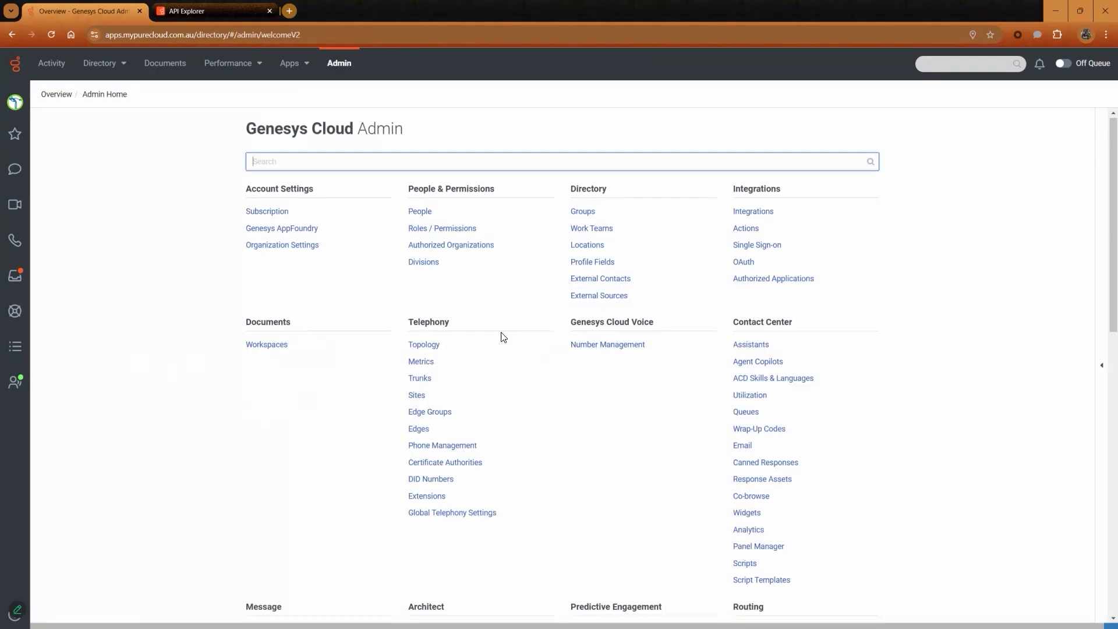
scroll(502, 335, "down", 4)
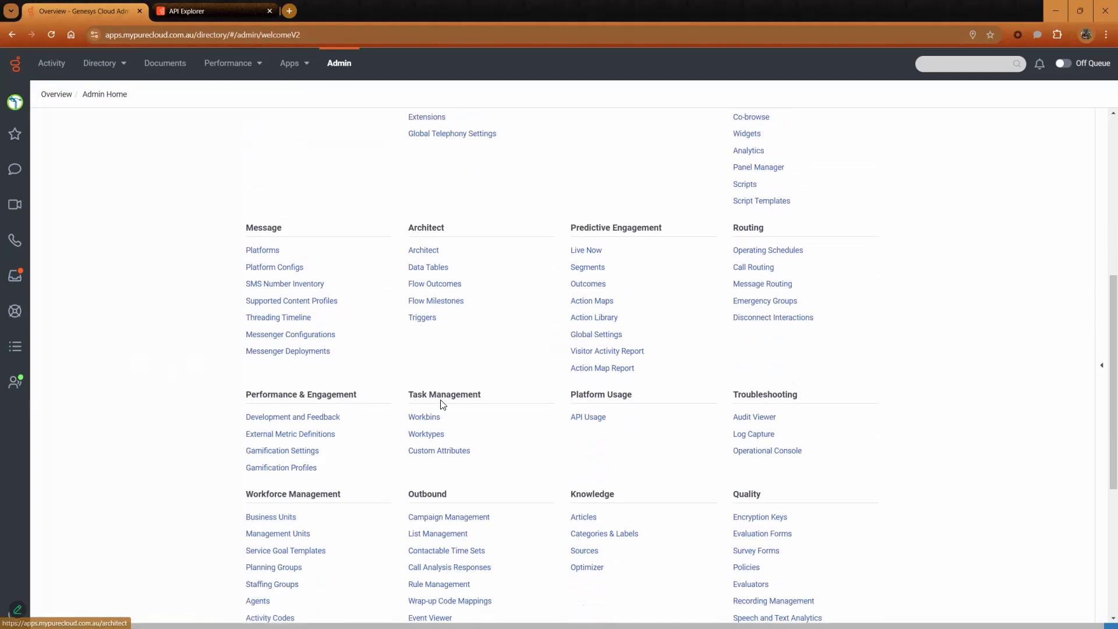
left_click(457, 452)
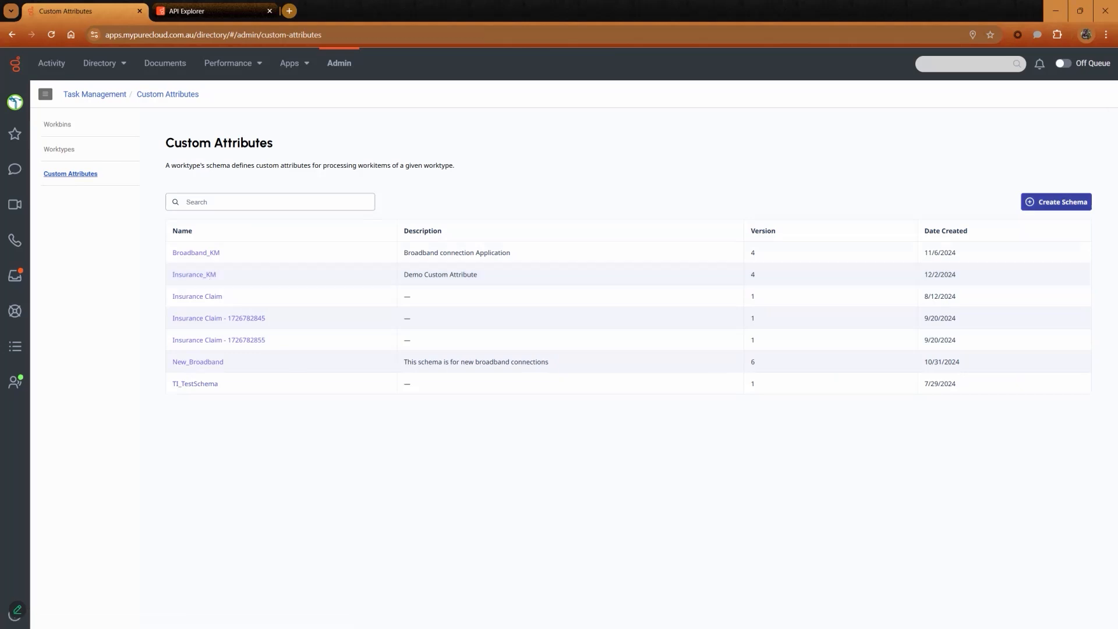
left_click(199, 277)
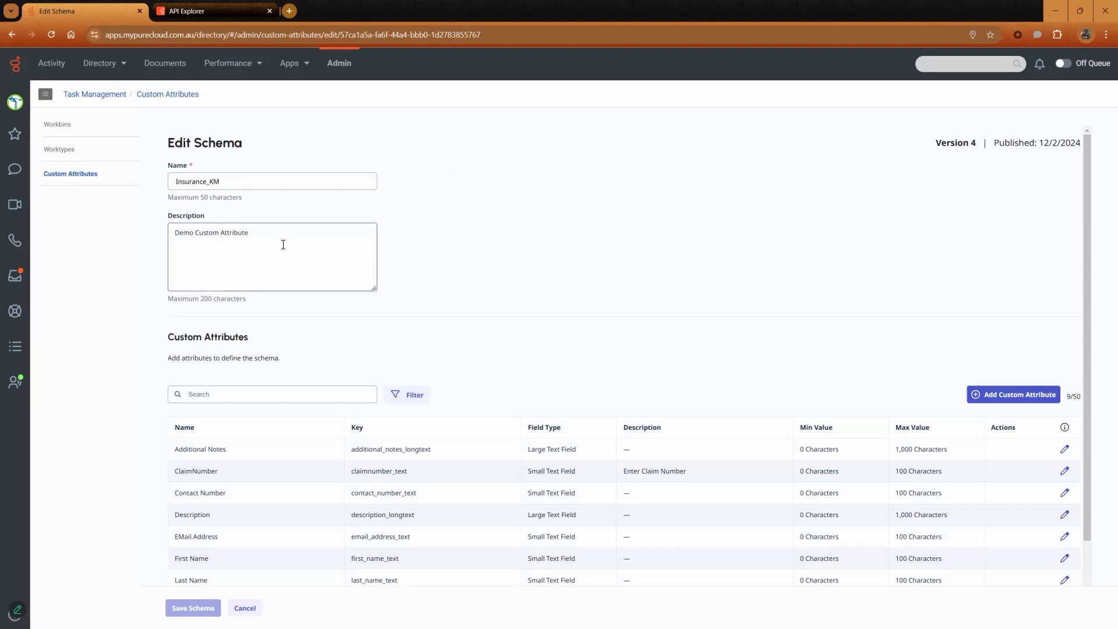
Add a Large Text Field custom attribute named Address, key address, with description "Enter customer address".
scroll(283, 245, "down", 2)
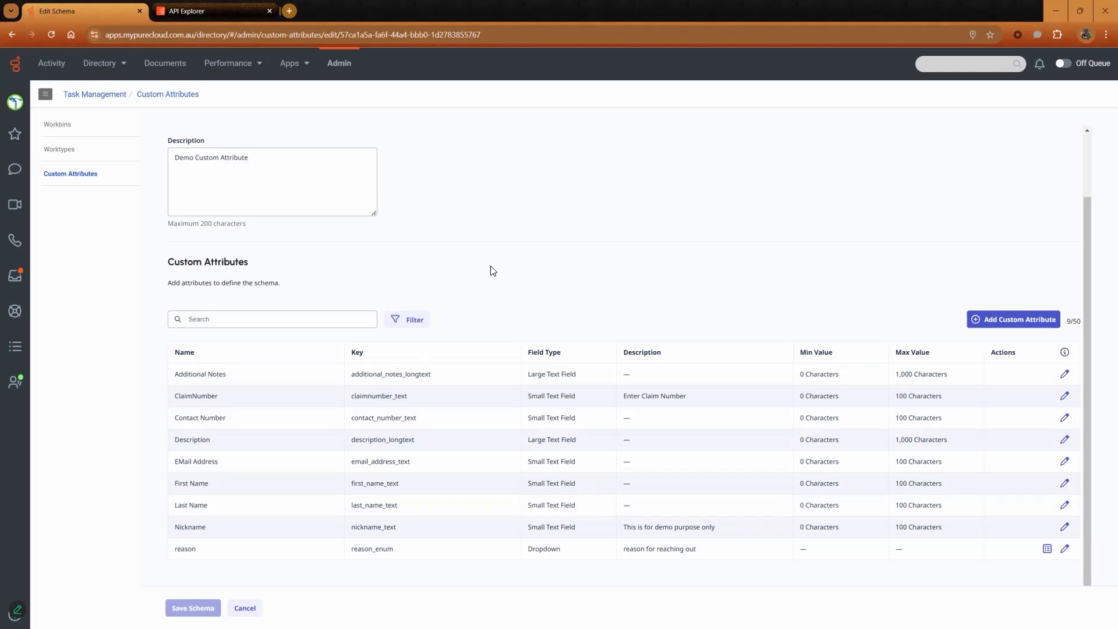
left_click(1013, 319)
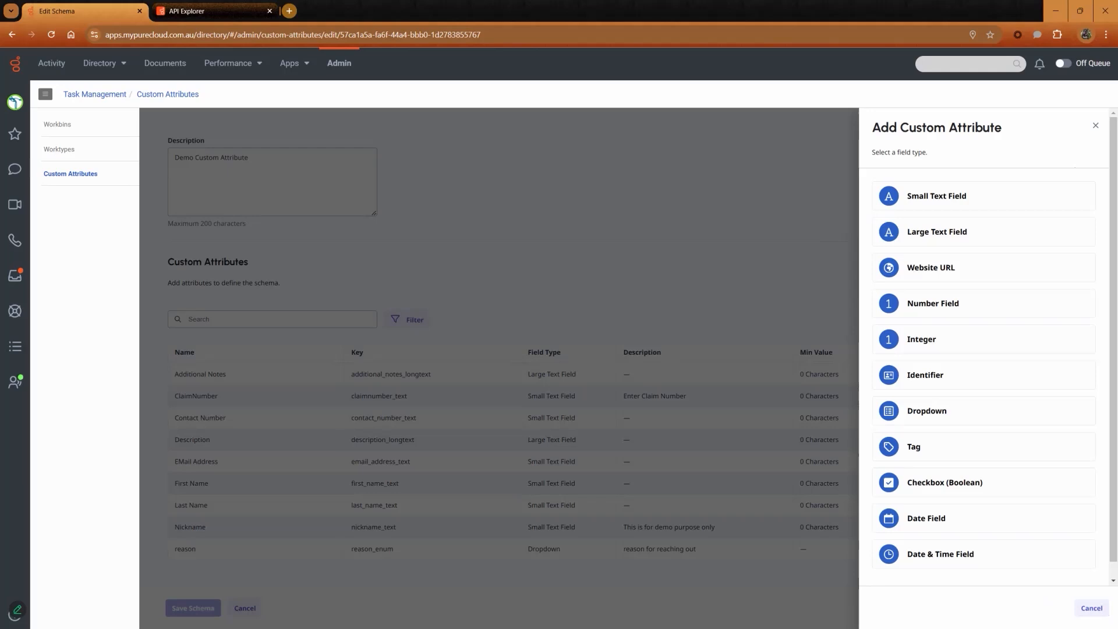
left_click(937, 232)
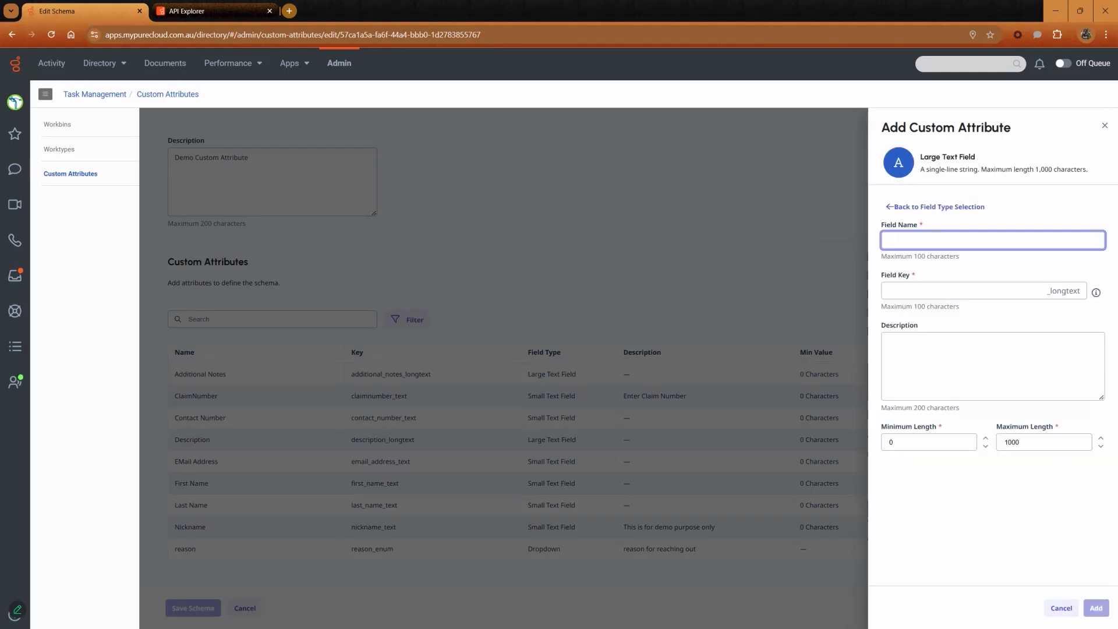
type("Address")
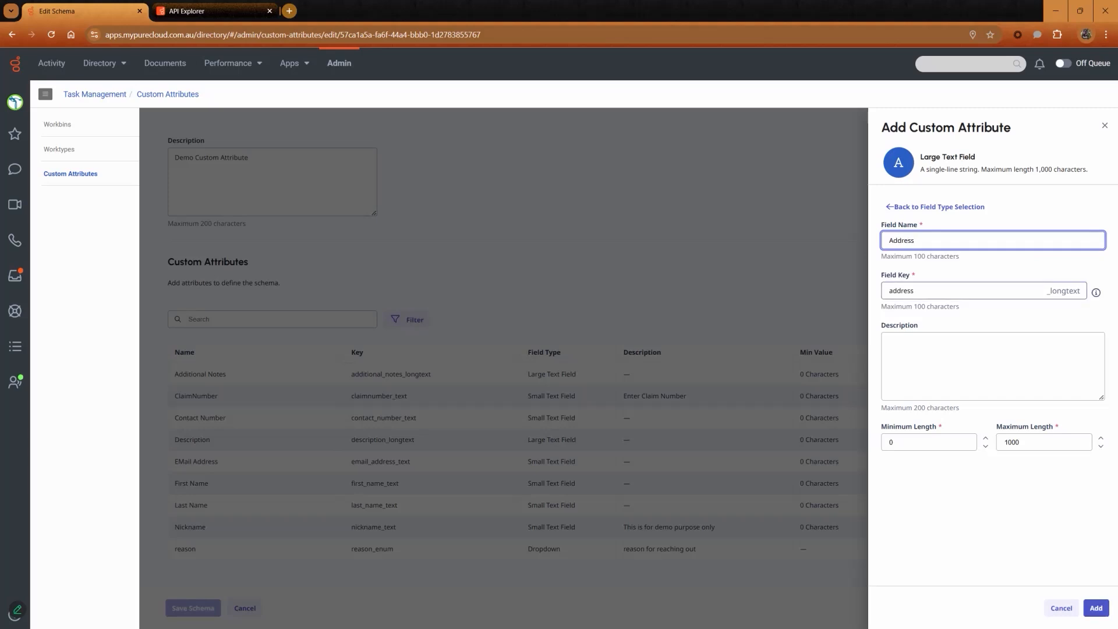
left_click(914, 290)
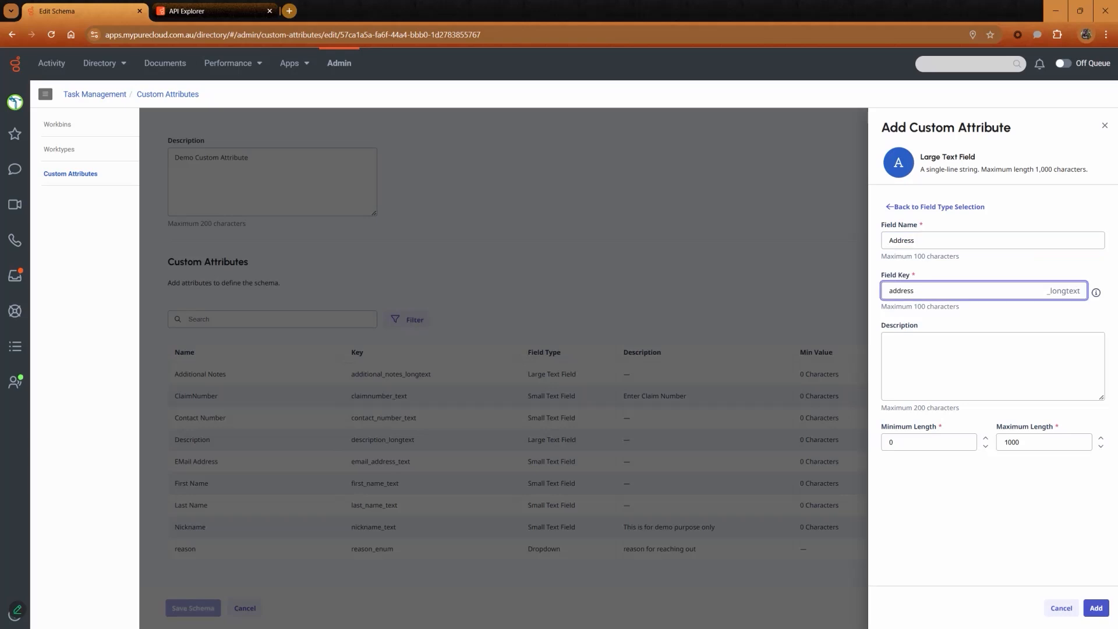
left_click(944, 354)
type("Enter customer address")
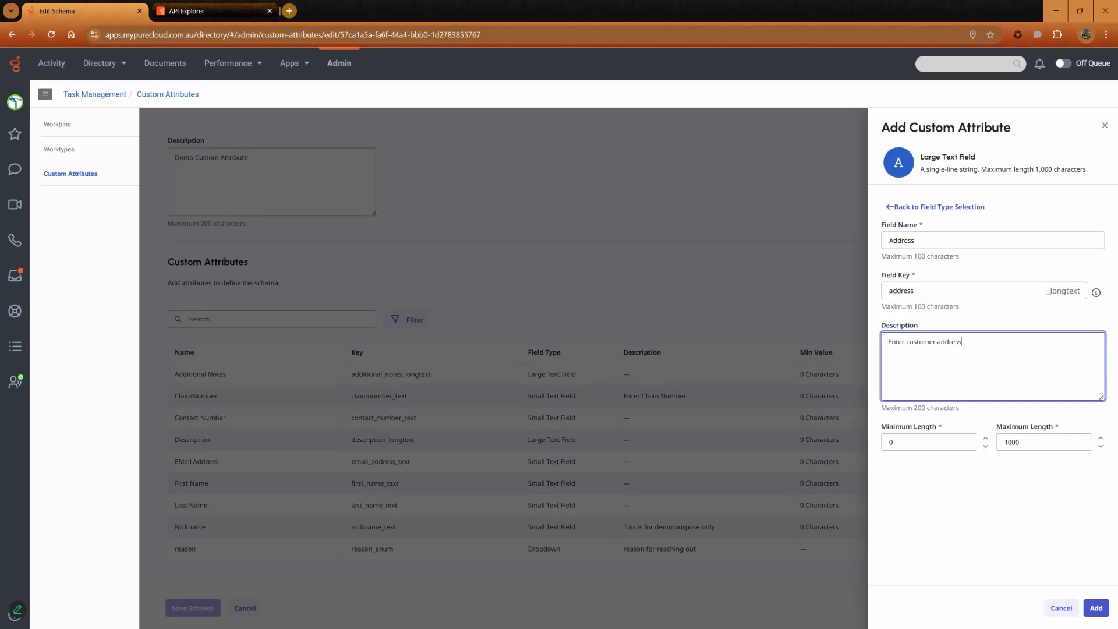
left_click(1096, 608)
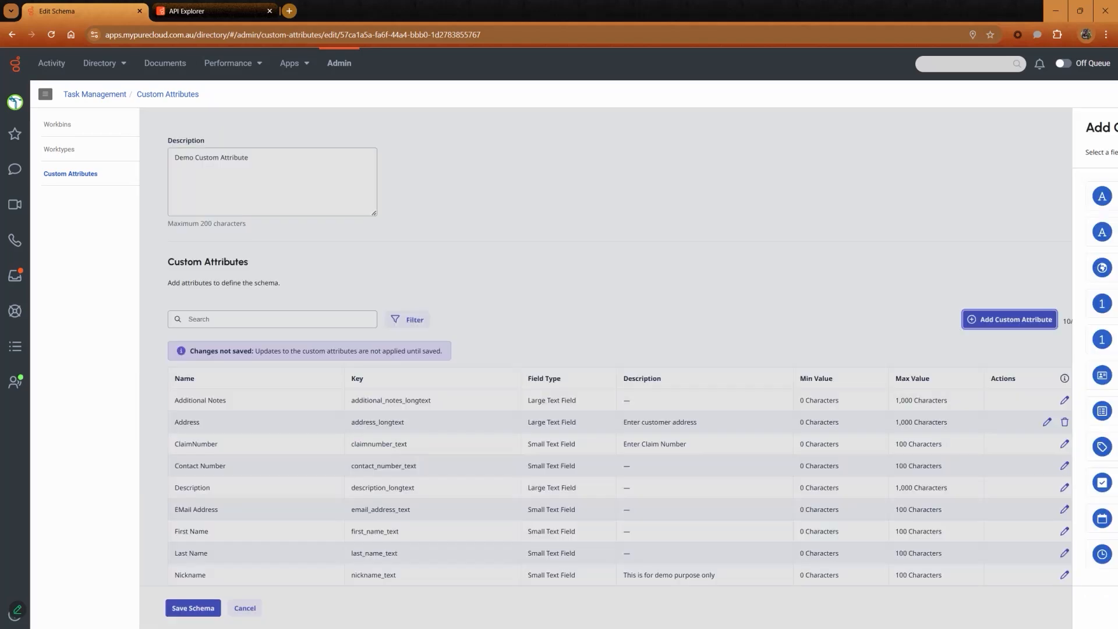
Save the Insurance_KM schema and reopen it to check the new Address attribute.
scroll(624, 408, "down", 1)
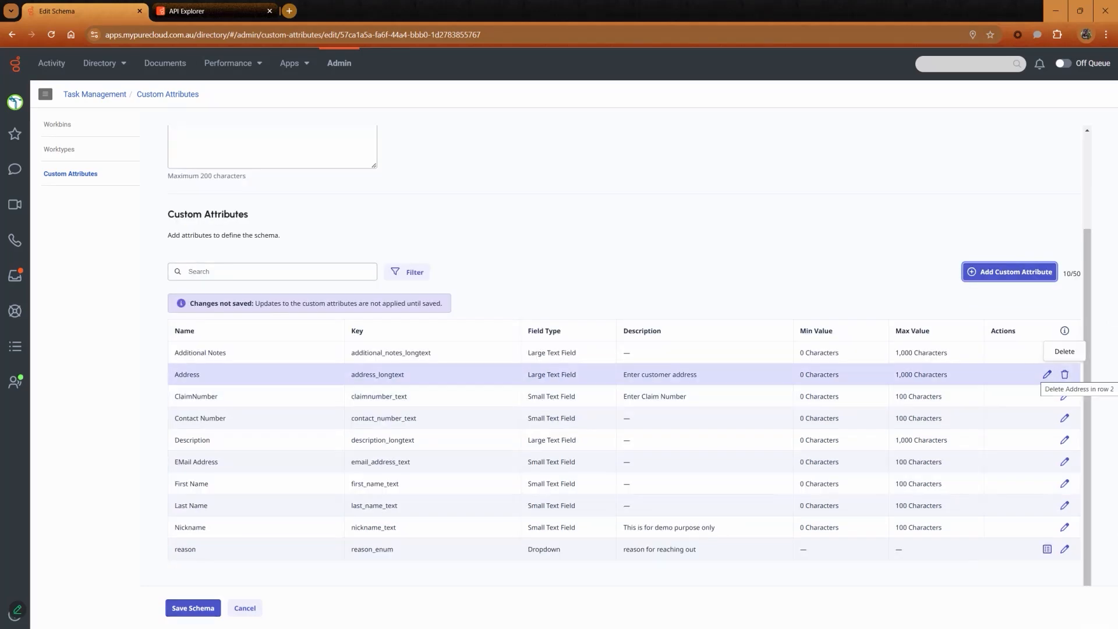
left_click(193, 608)
left_click(191, 276)
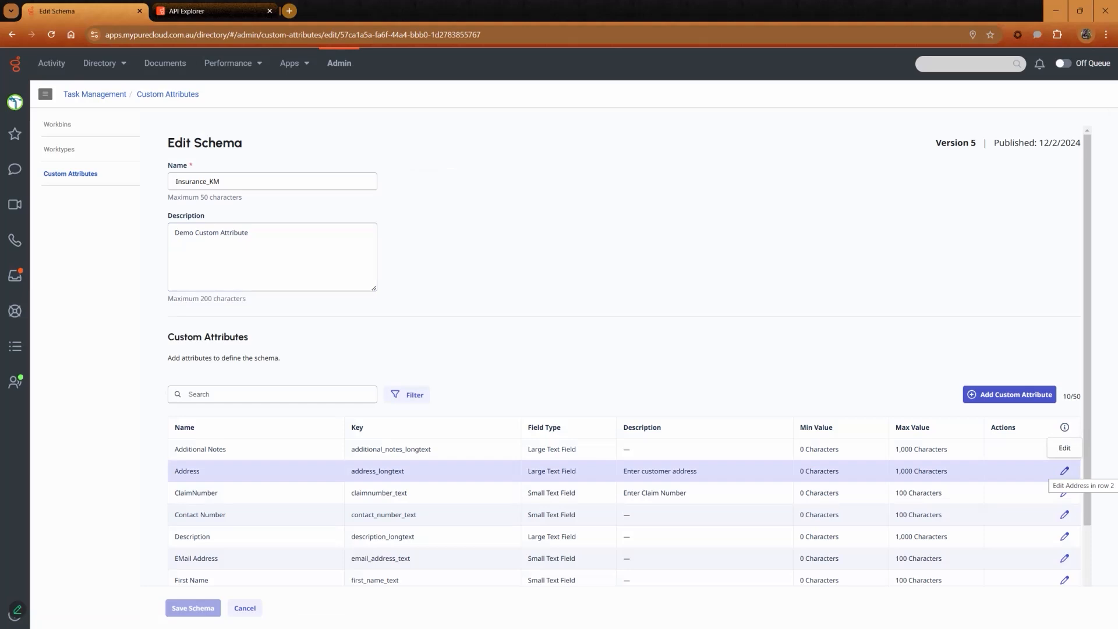
left_click(1064, 470)
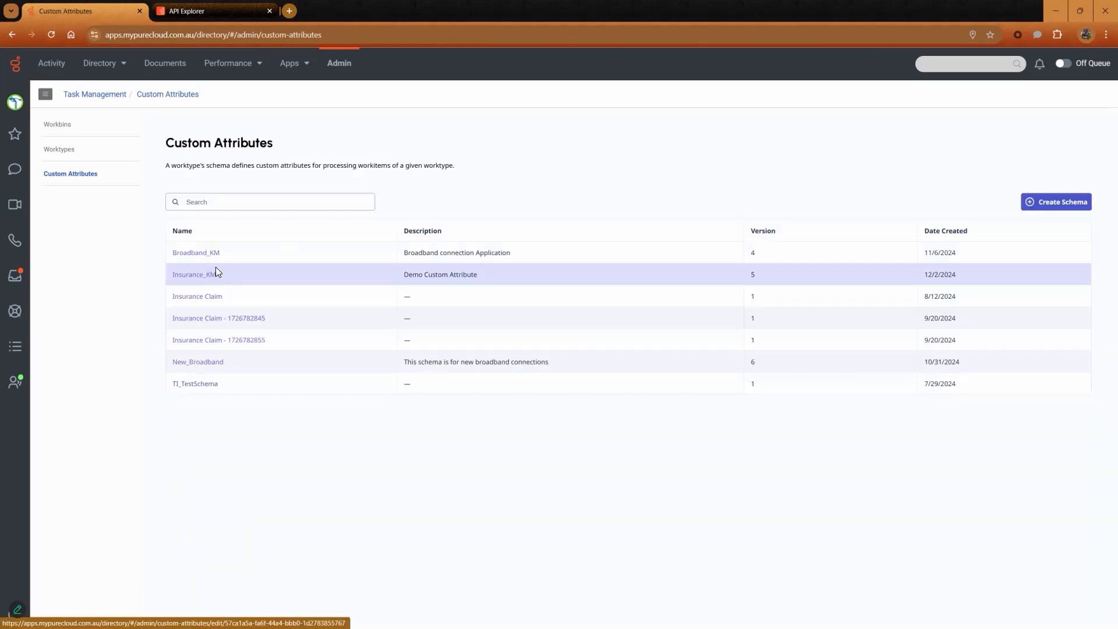
Create a workbin named DemoWorkBin with description "Demo WorkBin" in the Home division.
left_click(66, 127)
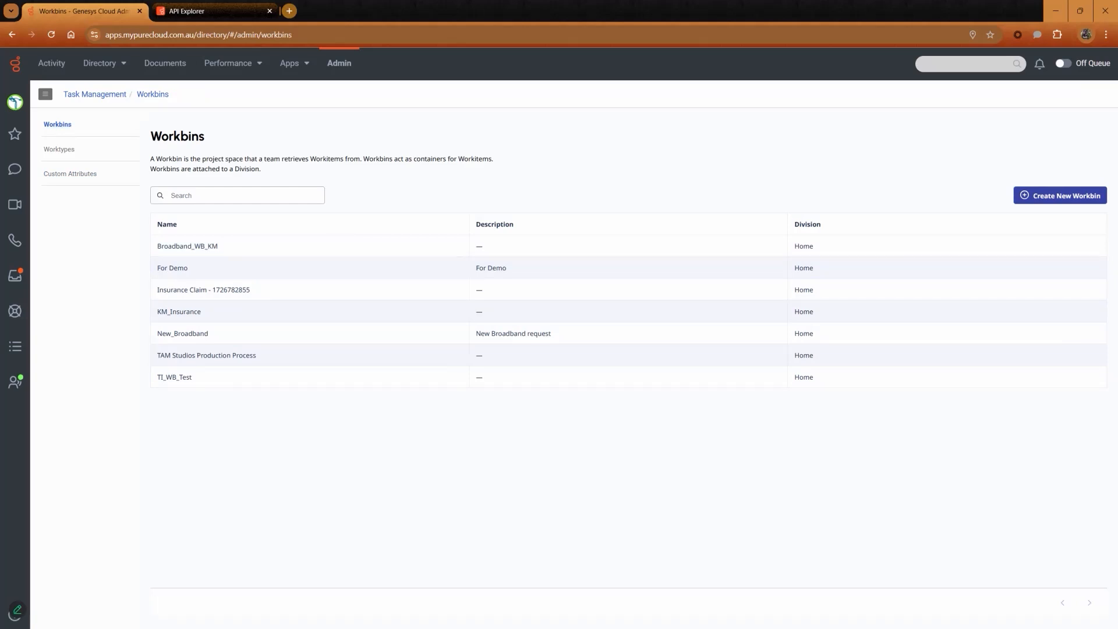
left_click(1060, 196)
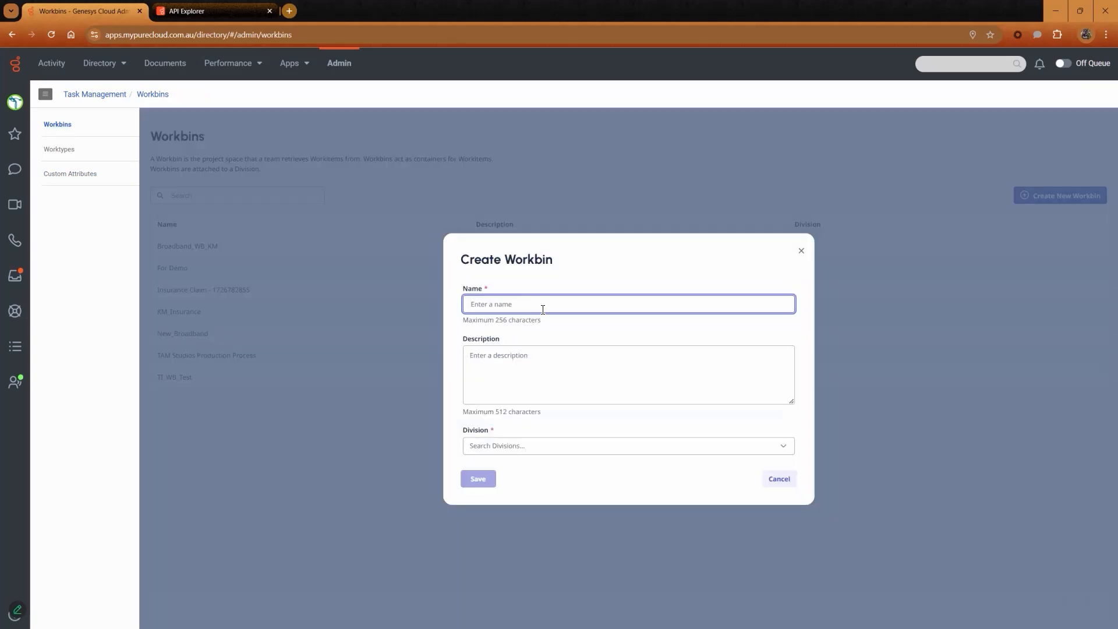
type("DemoWorkBin")
left_click(606, 370)
type("Demo WorkBin")
left_click(757, 447)
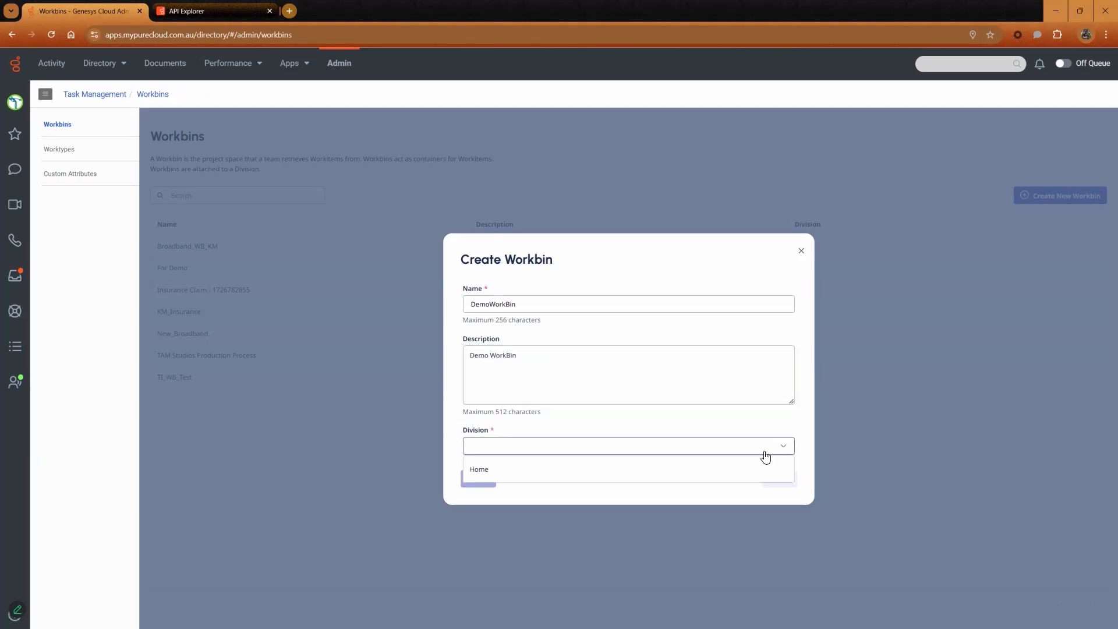
left_click(610, 463)
left_click(478, 485)
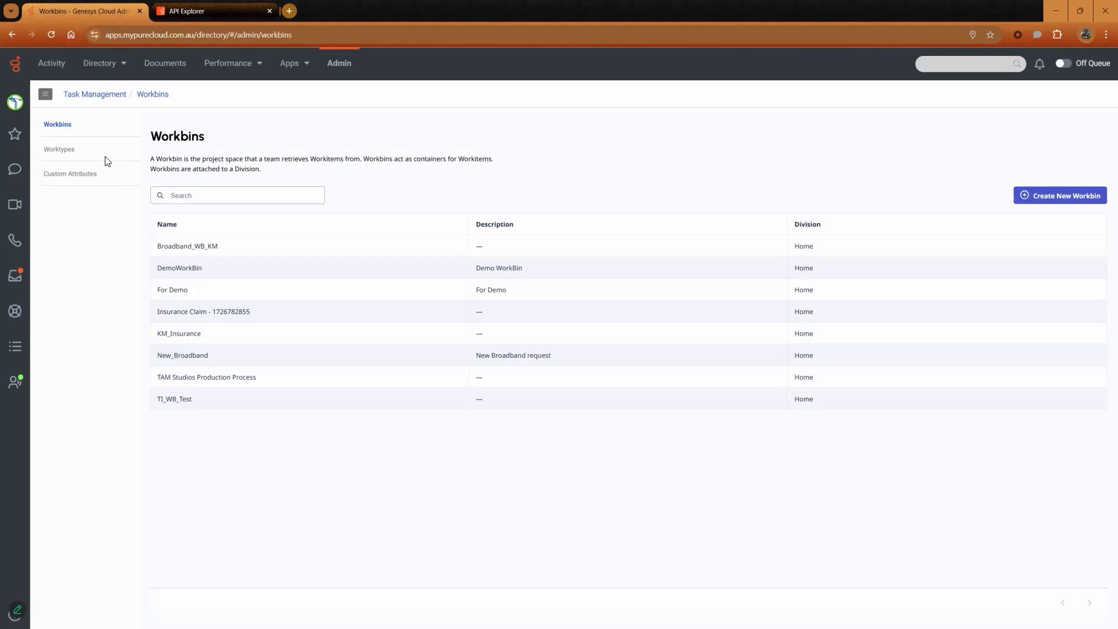
Open the KM_Insurance worktype and review its Details and Properties settings.
left_click(67, 151)
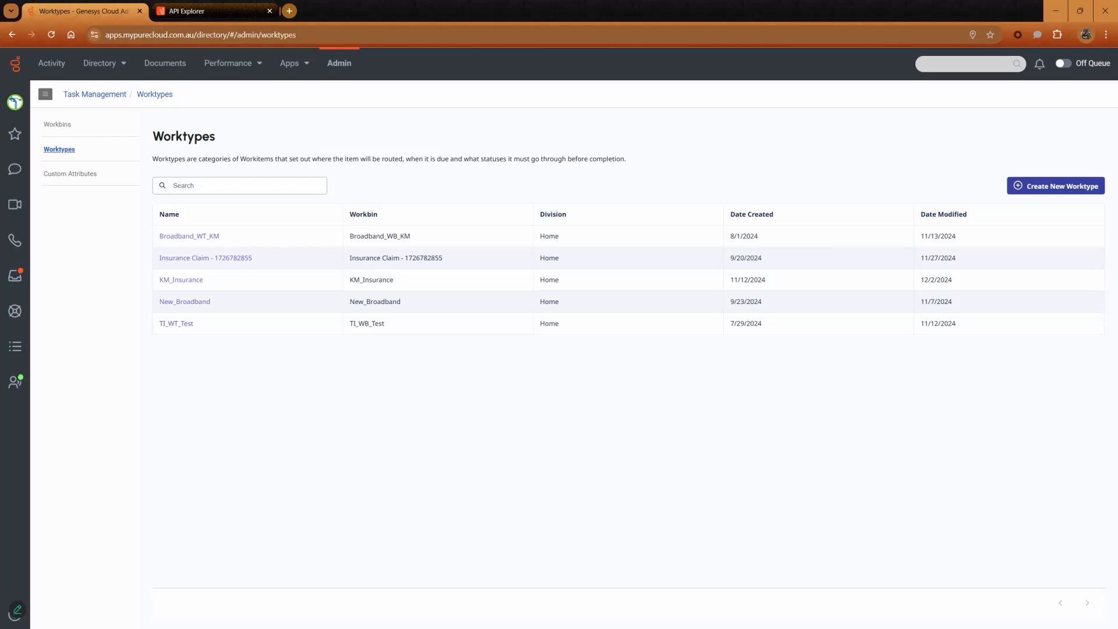
left_click(187, 282)
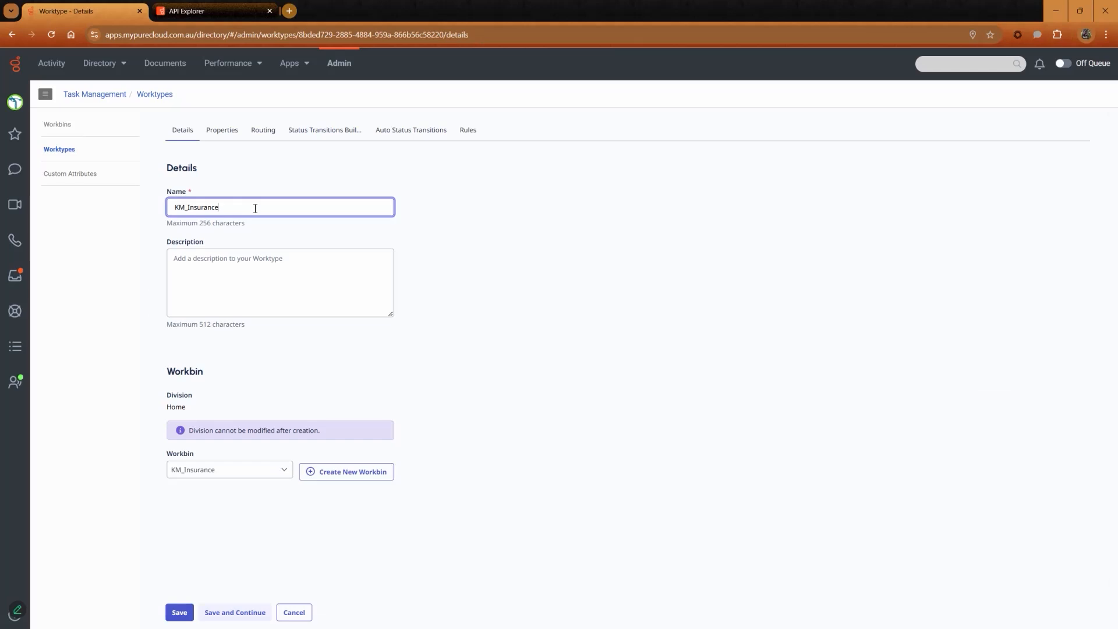
left_click(354, 269)
left_click(470, 389)
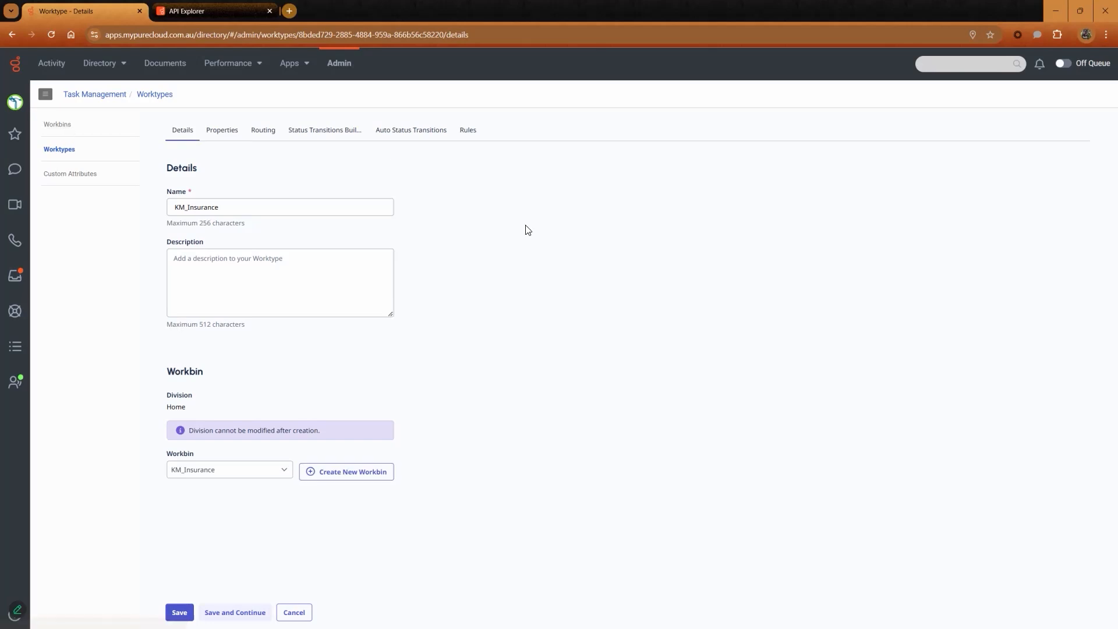
left_click(233, 138)
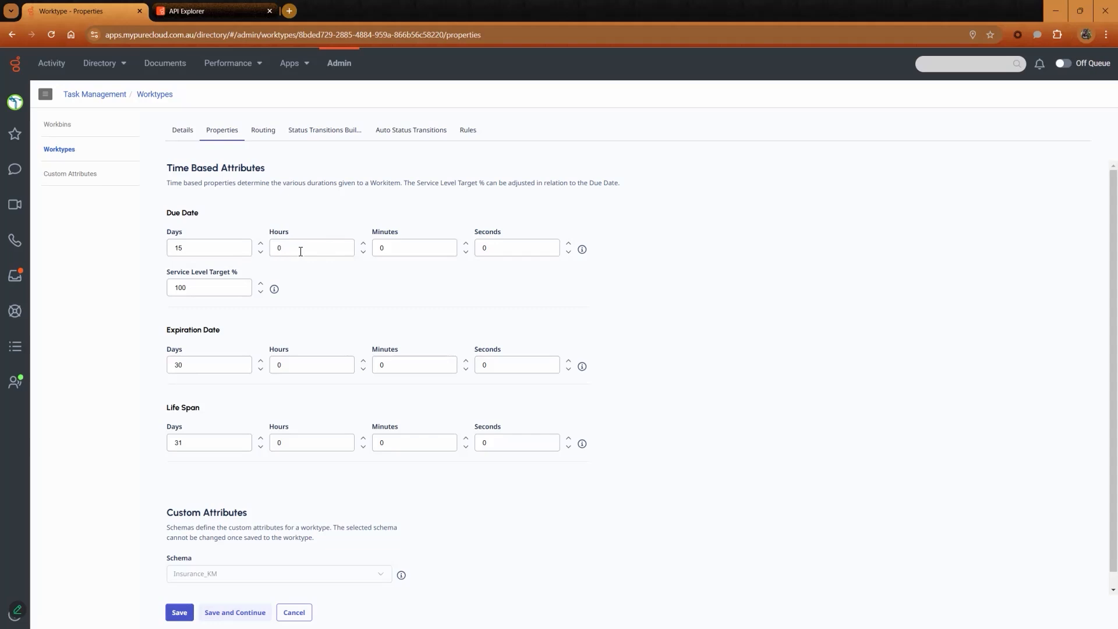
scroll(307, 250, "down", 1)
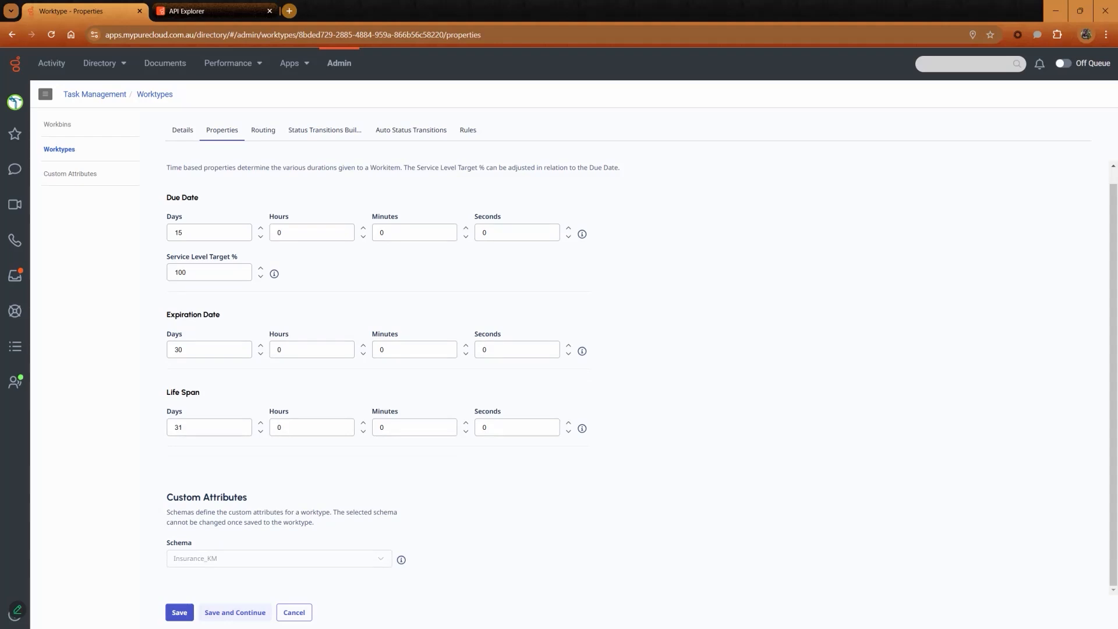
Review the worktype's status transitions and save the Declined closed status with workitem termination enabled.
left_click(265, 135)
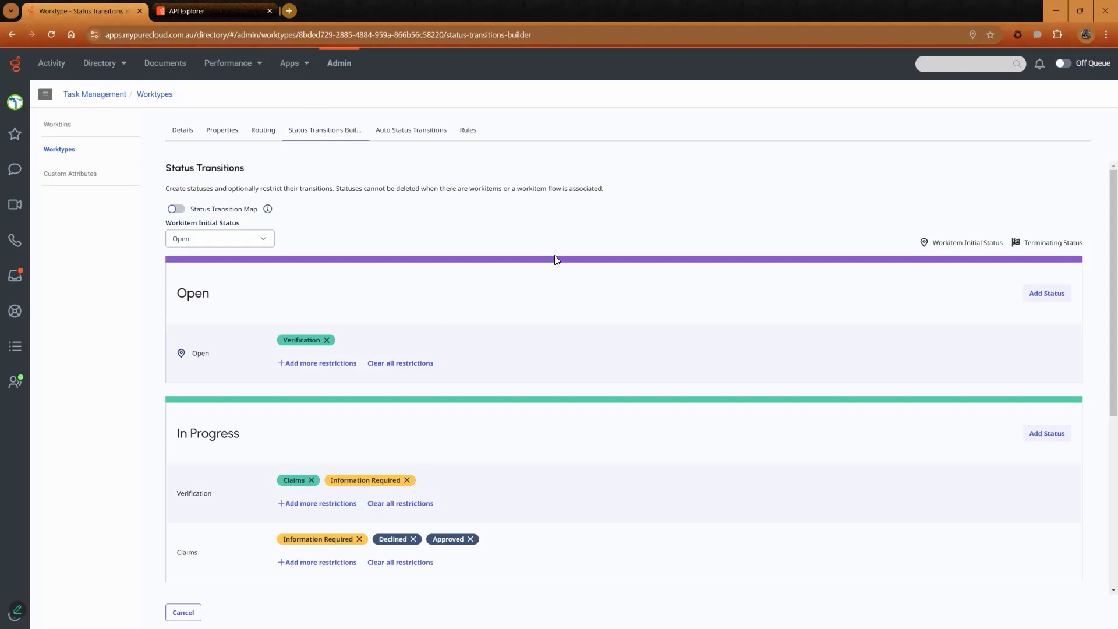
left_click(176, 209)
scroll(601, 377, "down", 1)
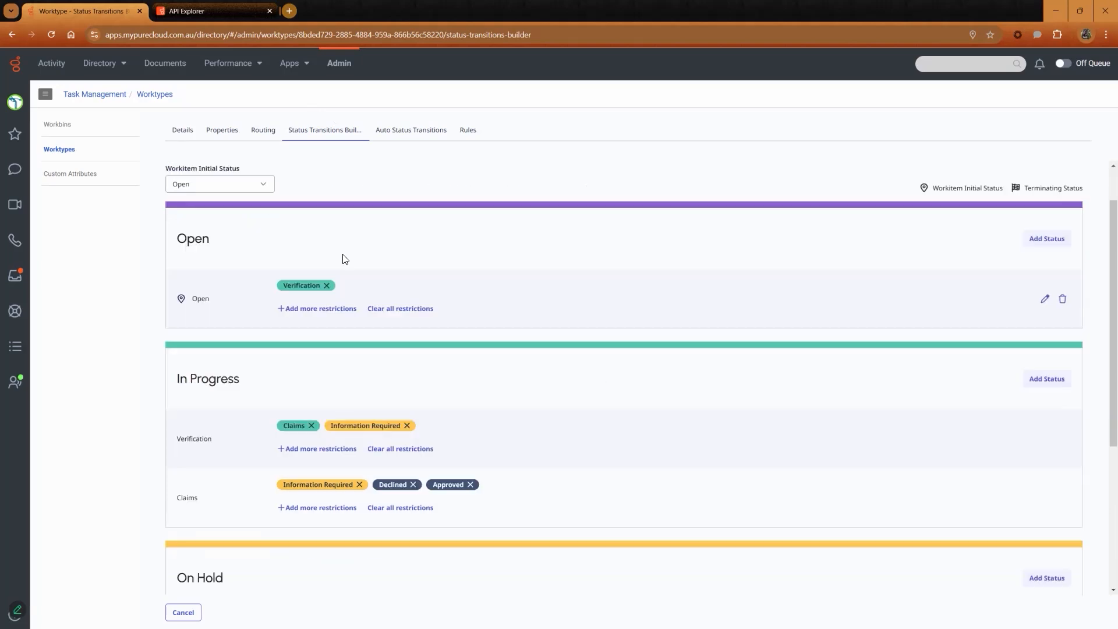
scroll(524, 305, "down", 1)
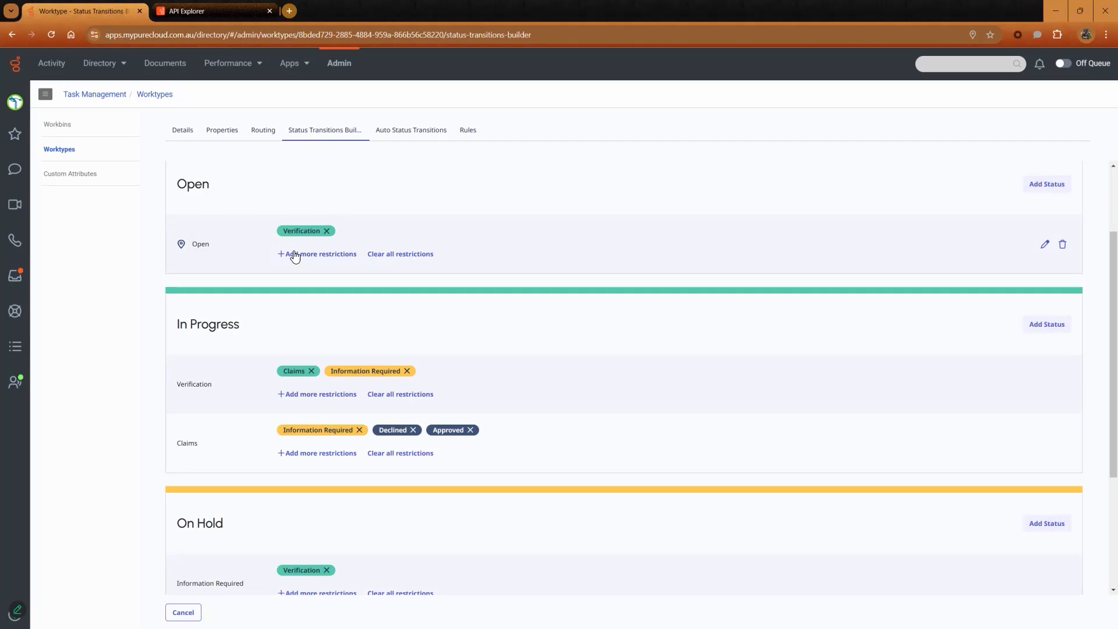
scroll(295, 256, "down", 6)
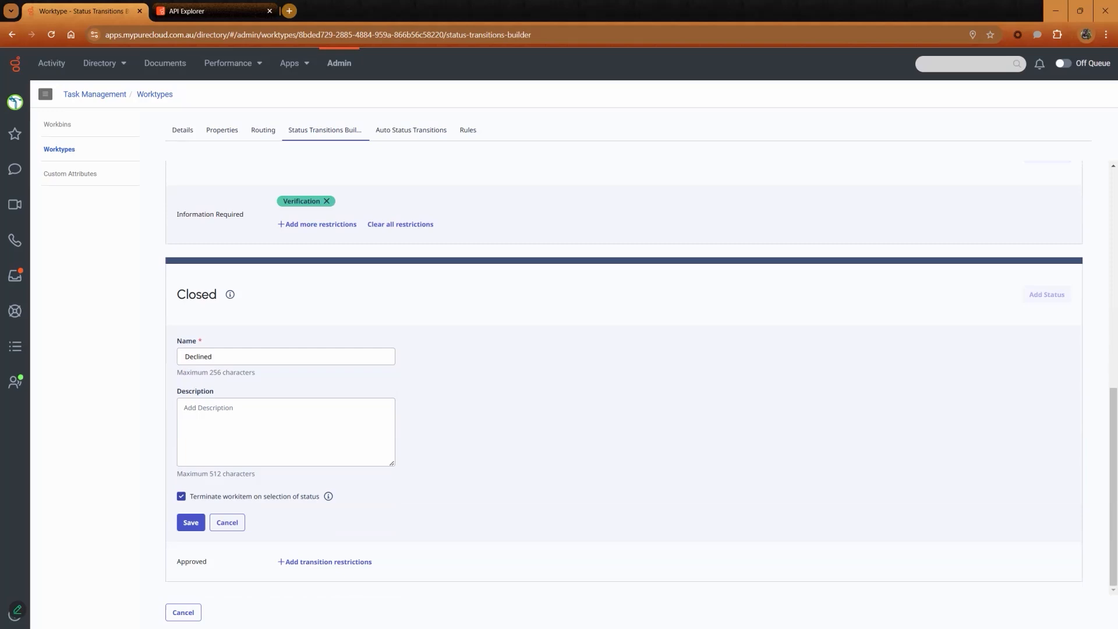
left_click(191, 522)
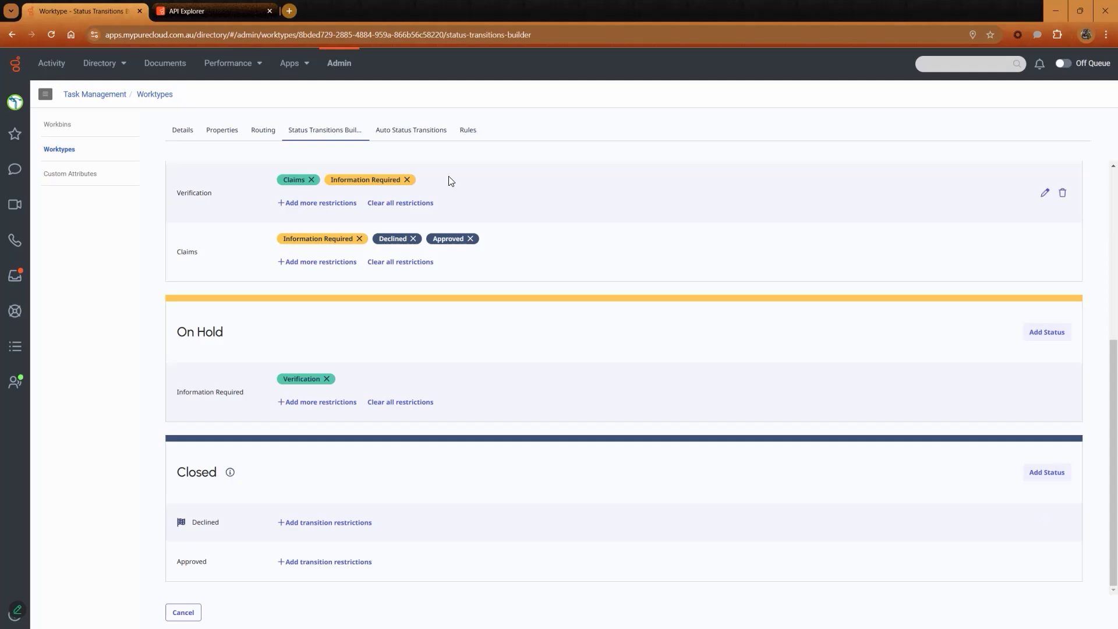
Add an auto status transition from Open to Verification with a 1 minute duration.
left_click(413, 131)
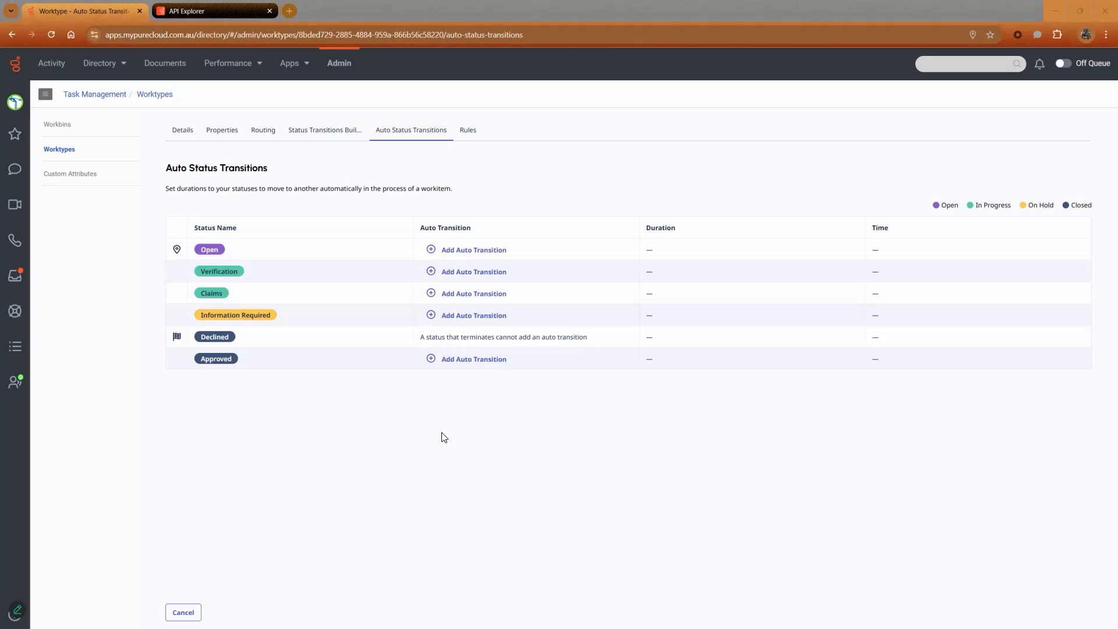
left_click(457, 251)
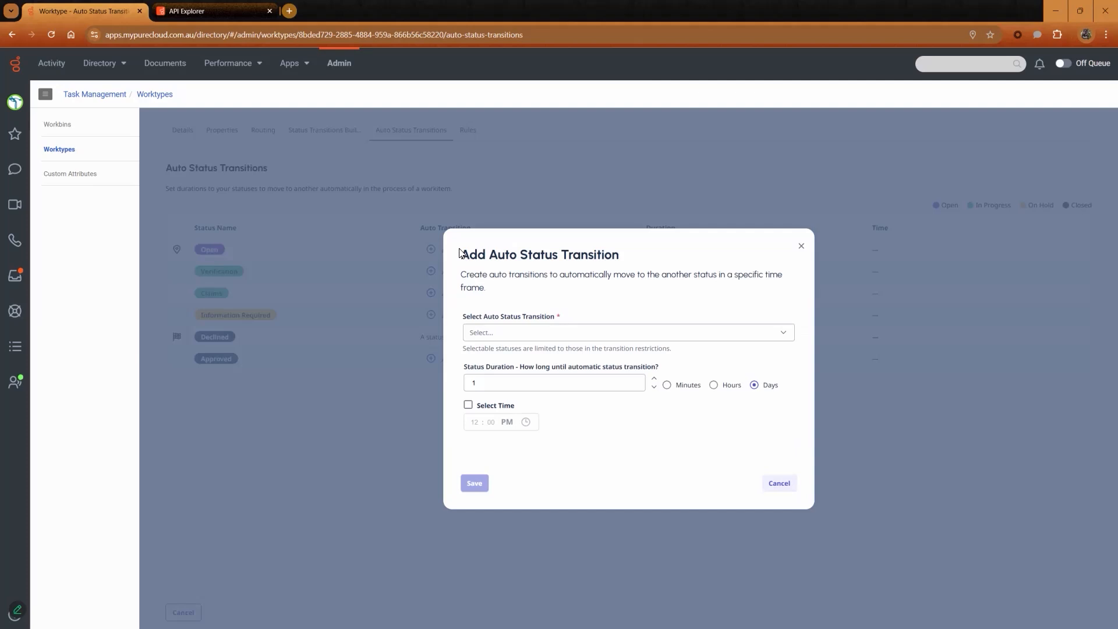
left_click(783, 334)
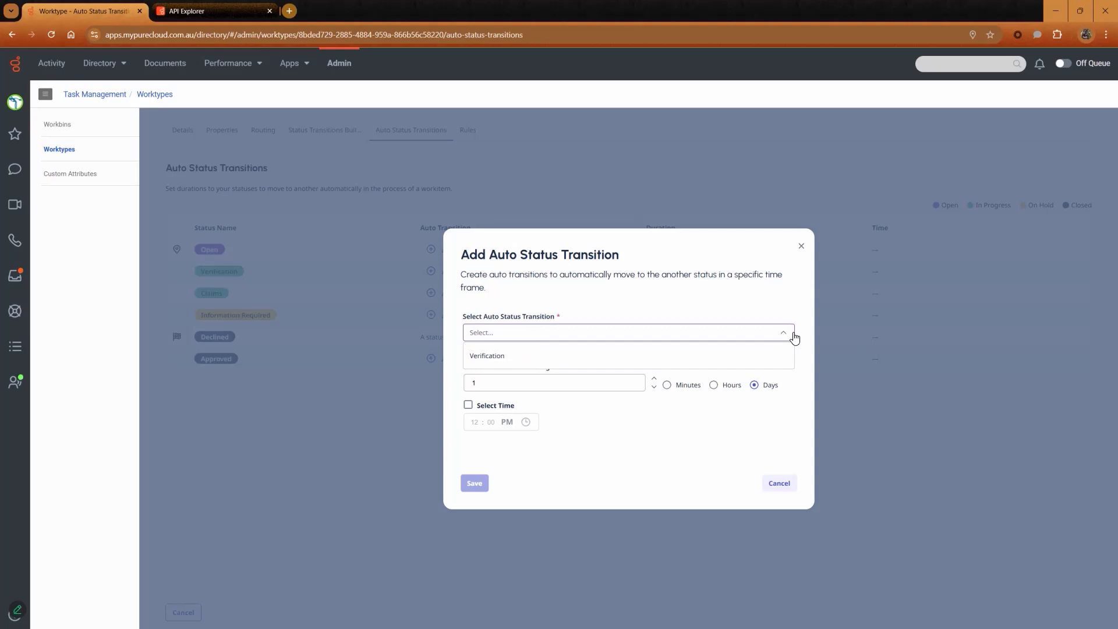
left_click(551, 356)
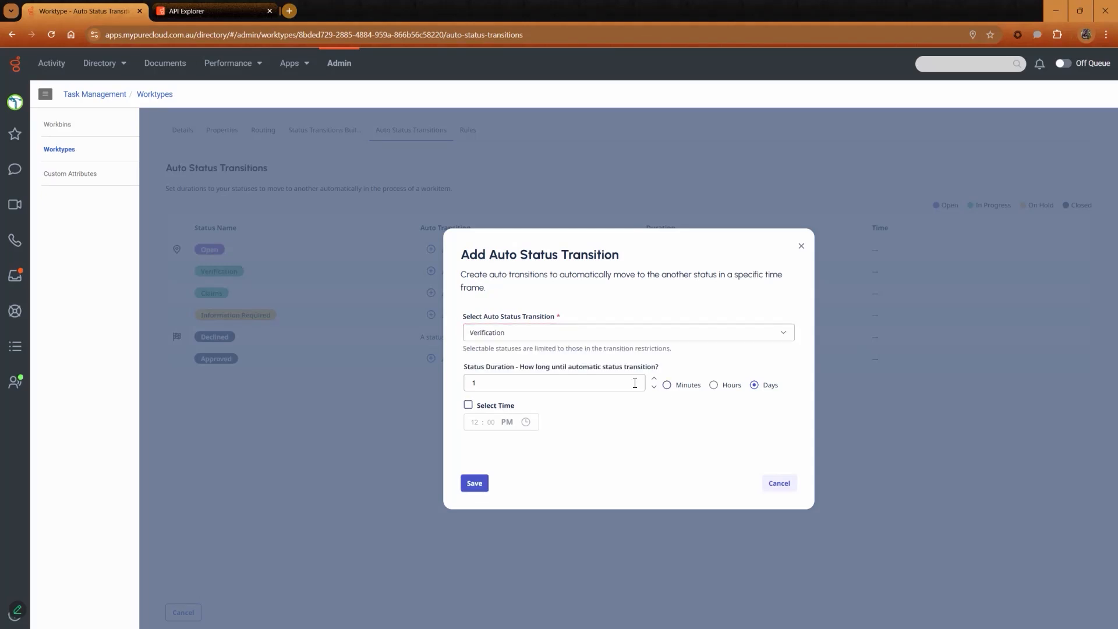
left_click(667, 385)
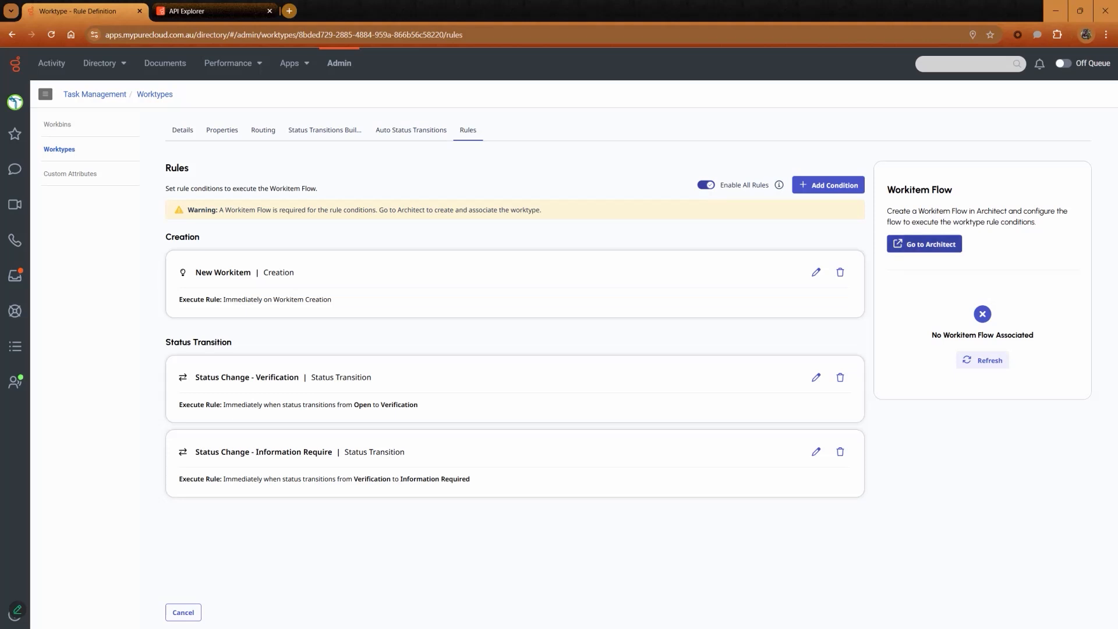
Go to Architect from the worktype rules and open the Workitem Flow list.
left_click(924, 244)
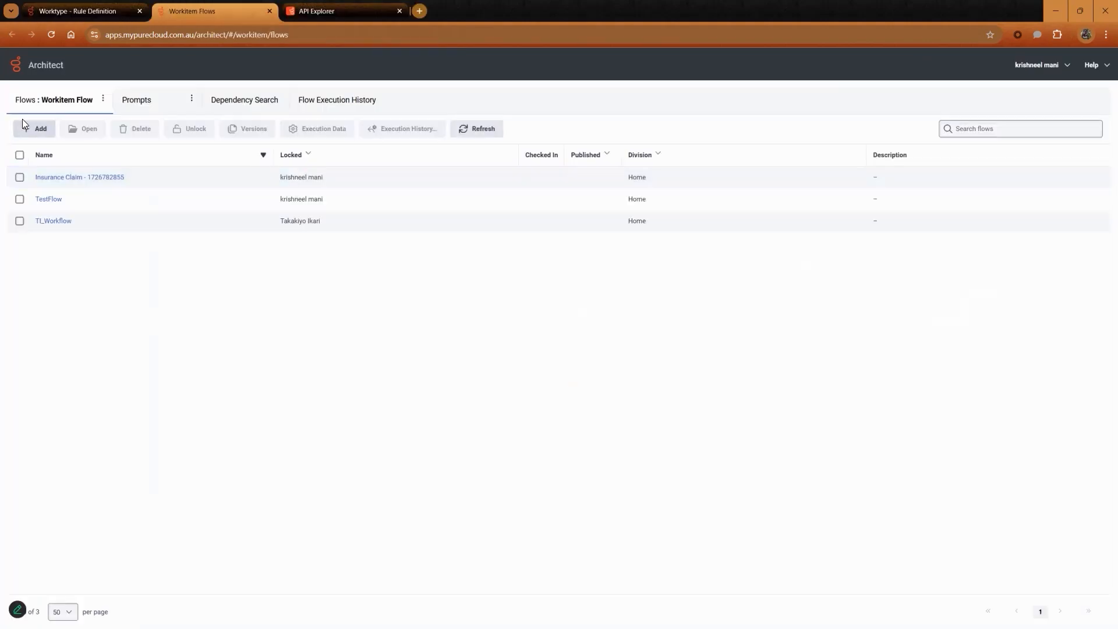
mouse_move(47, 107)
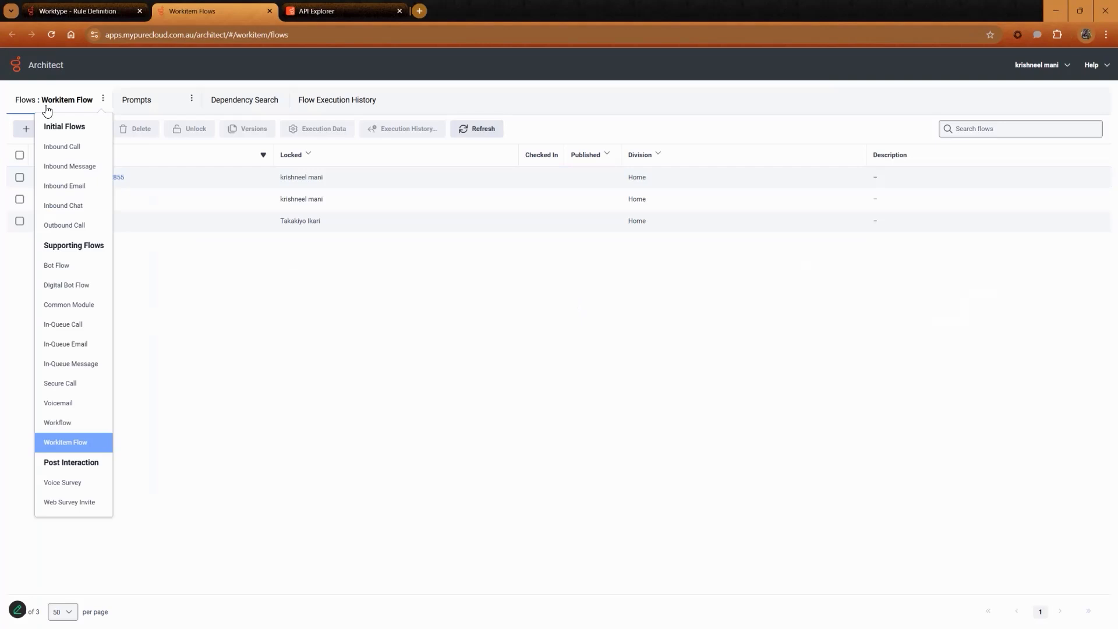
left_click(67, 446)
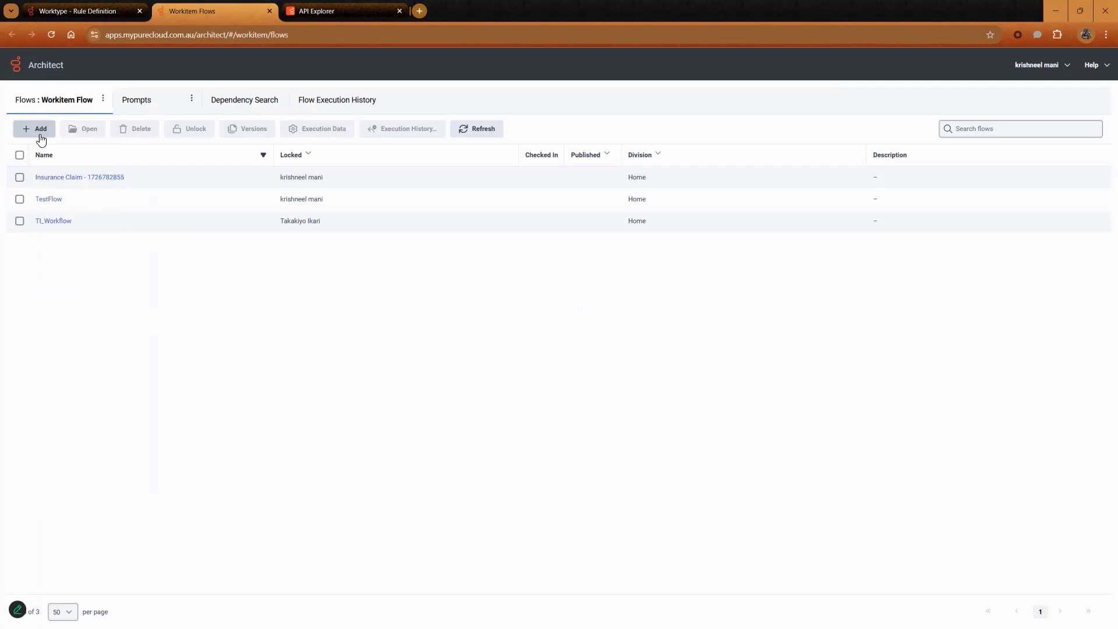
Create a workitem flow named KM_Insurance, description KM_Insurance, for the KM_Insurance worktype.
left_click(41, 128)
type("WI_Insurance")
left_click(448, 271)
left_click(460, 321)
type("KM_Insurance")
left_click(479, 388)
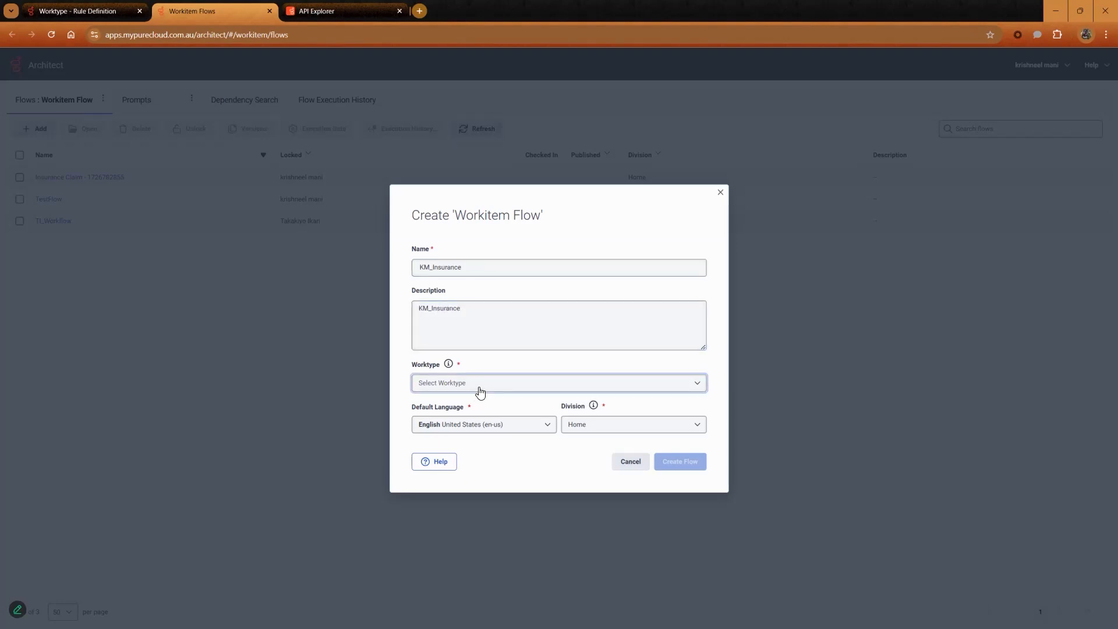
left_click(479, 388)
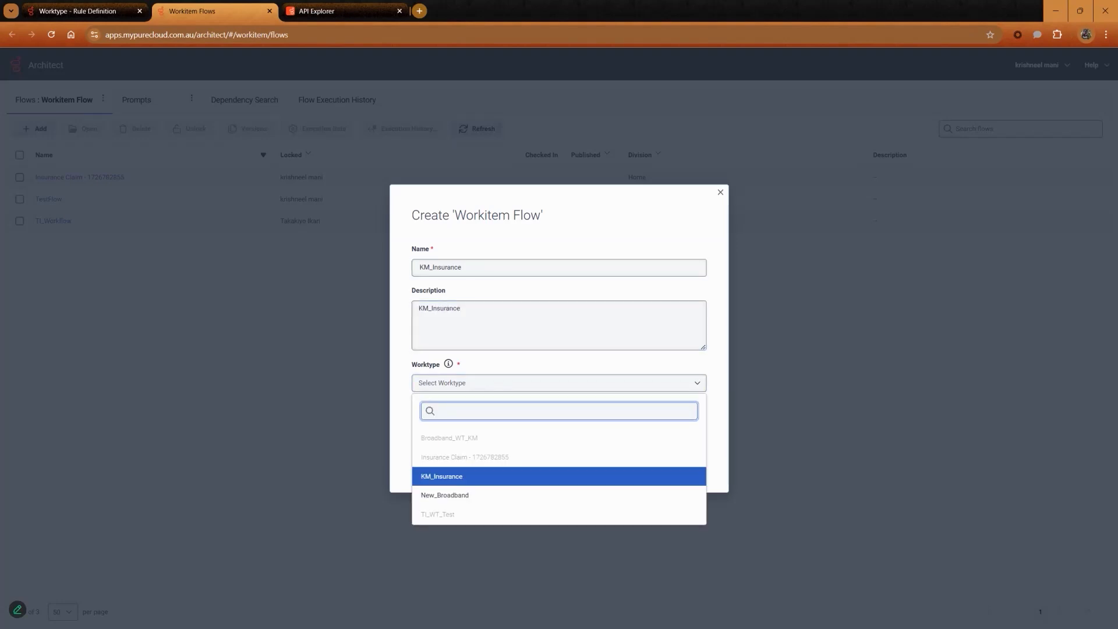
left_click(449, 476)
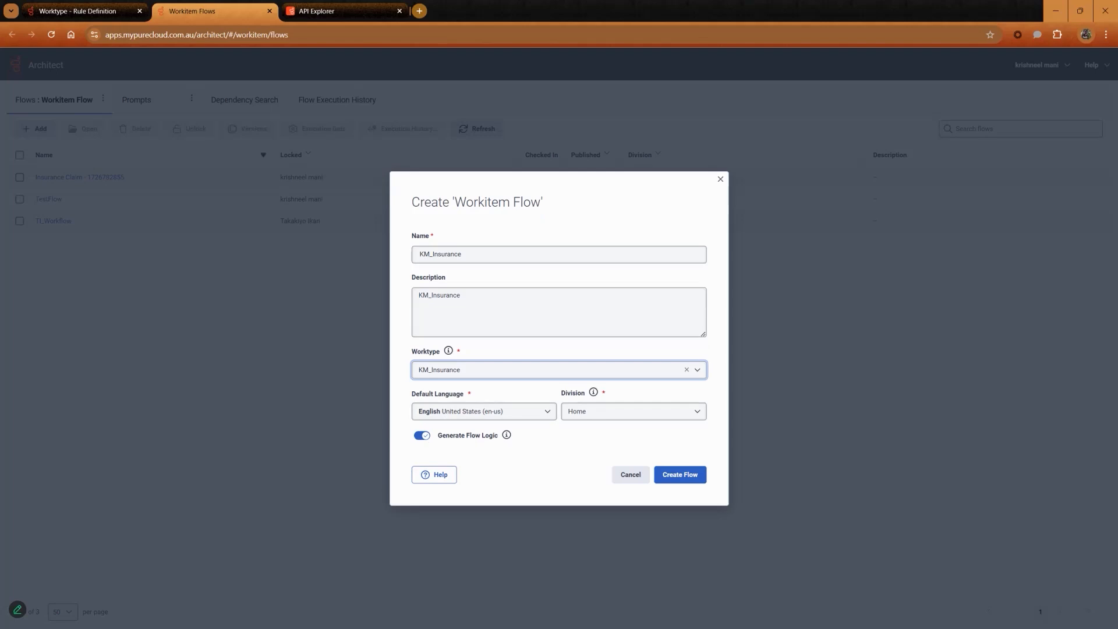
left_click(680, 475)
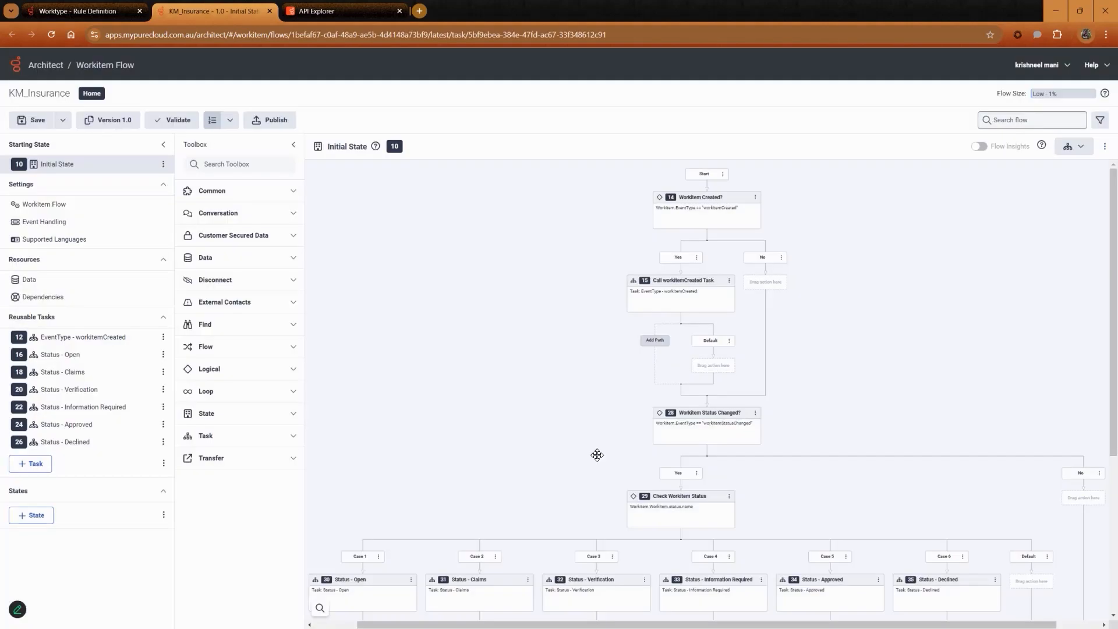
Add a Transfer to ACD action into the EventType - workitemCreated reusable task.
scroll(596, 454, "down", 4)
left_click_drag(792, 283, 742, 283)
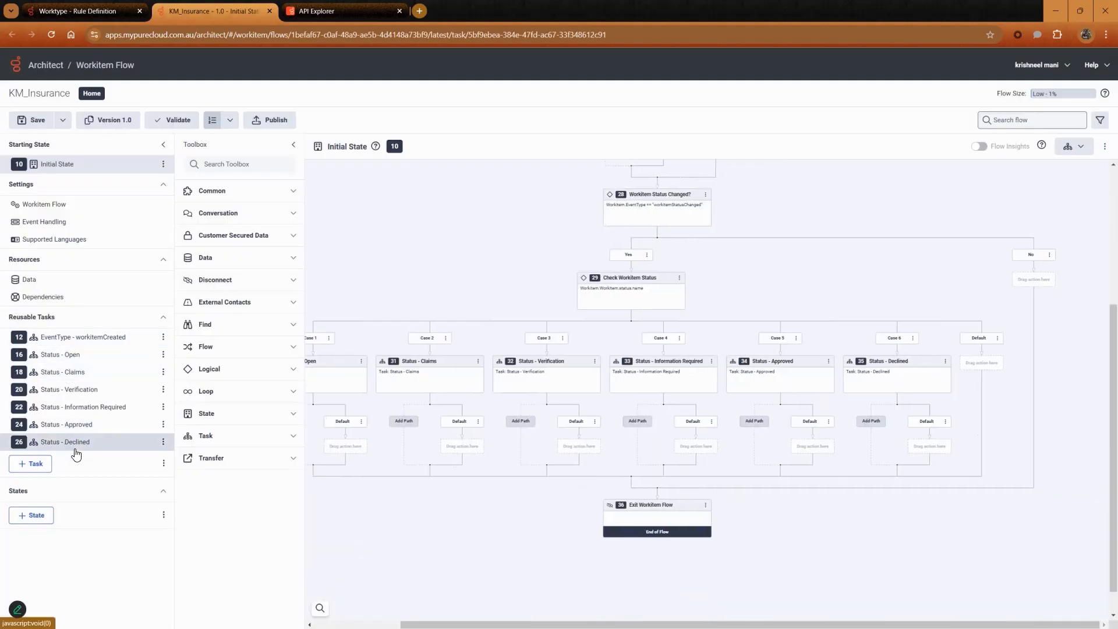
left_click(49, 343)
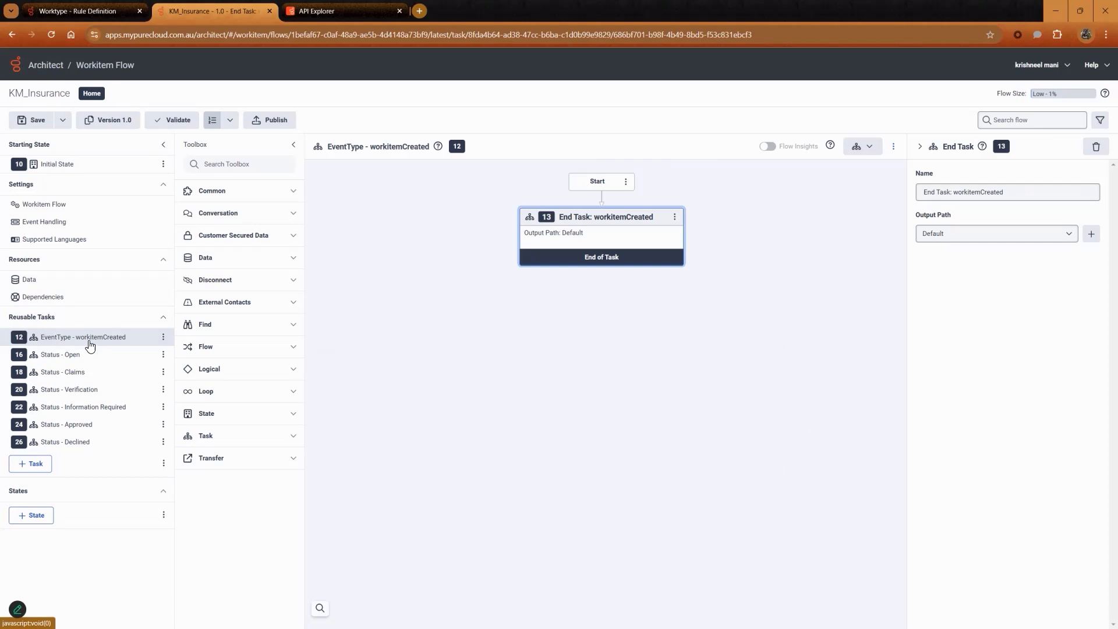
left_click(232, 459)
left_click_drag(238, 488, 635, 201)
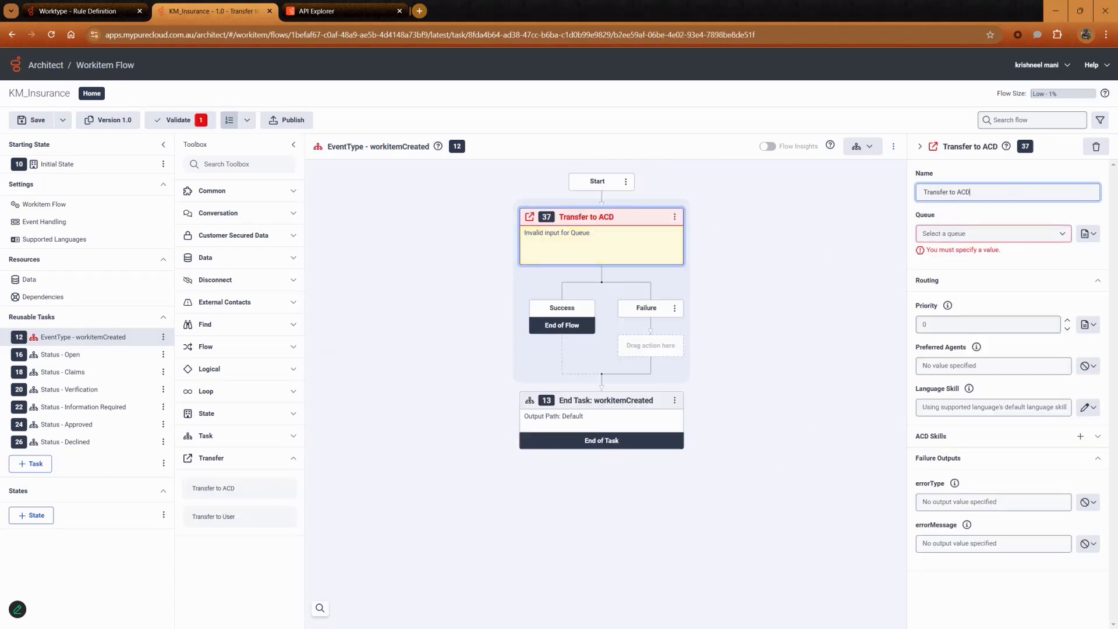
Set the Transfer to ACD queue to KM_Insurance and add the ACD skill Insurance.
left_click(992, 235)
type("km_in")
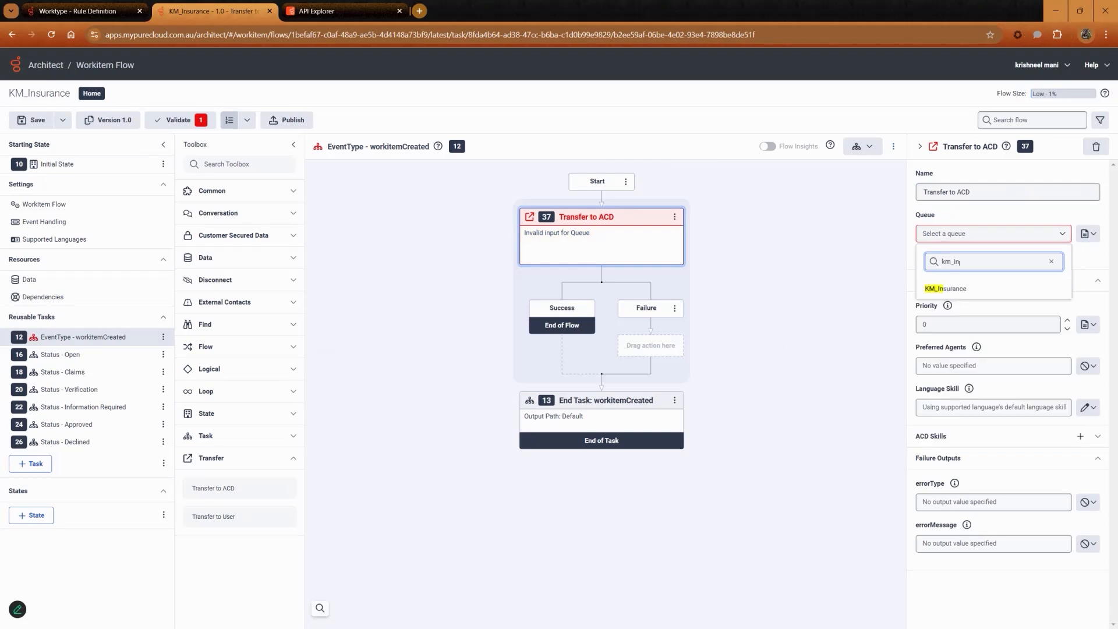
left_click(947, 289)
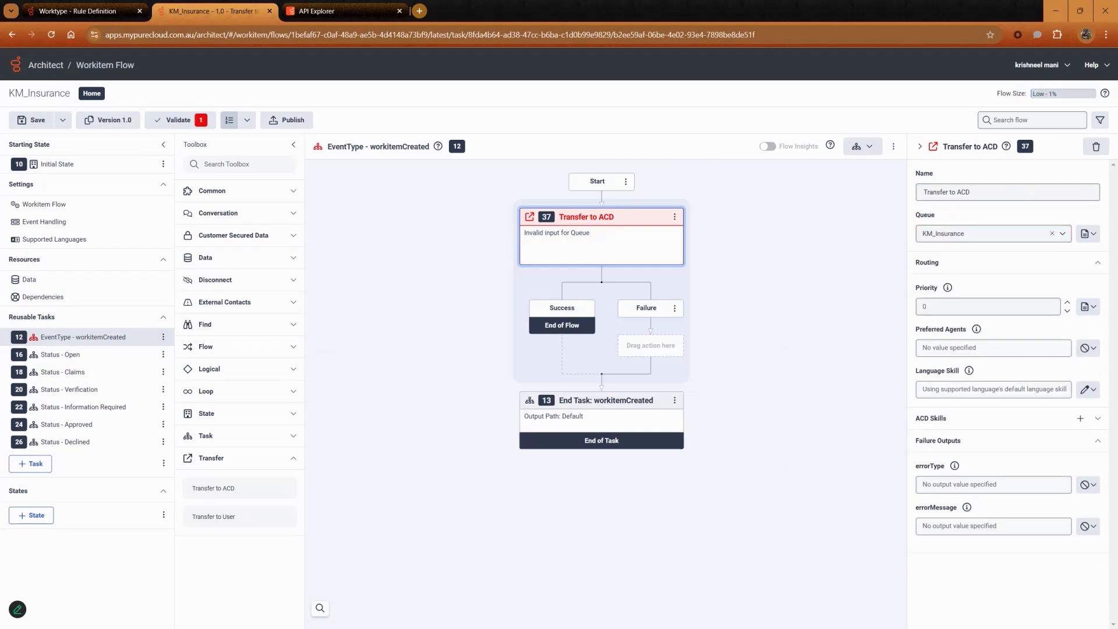
type("i")
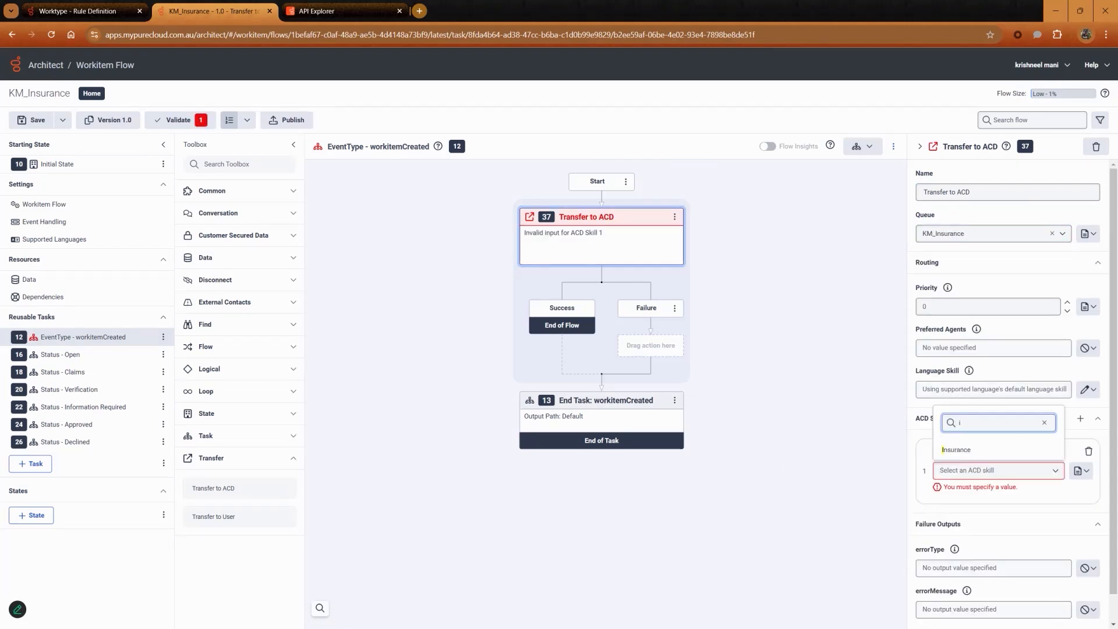
type("nsurance")
key("Down")
key("Return")
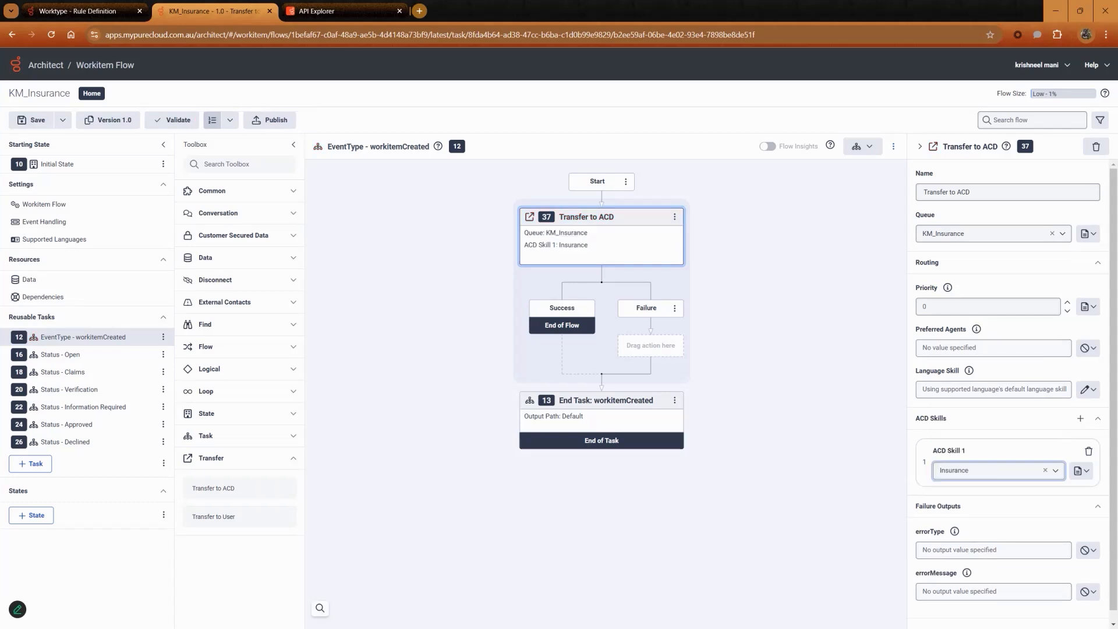
Save and publish the KM_Insurance workitem flow.
left_click(35, 120)
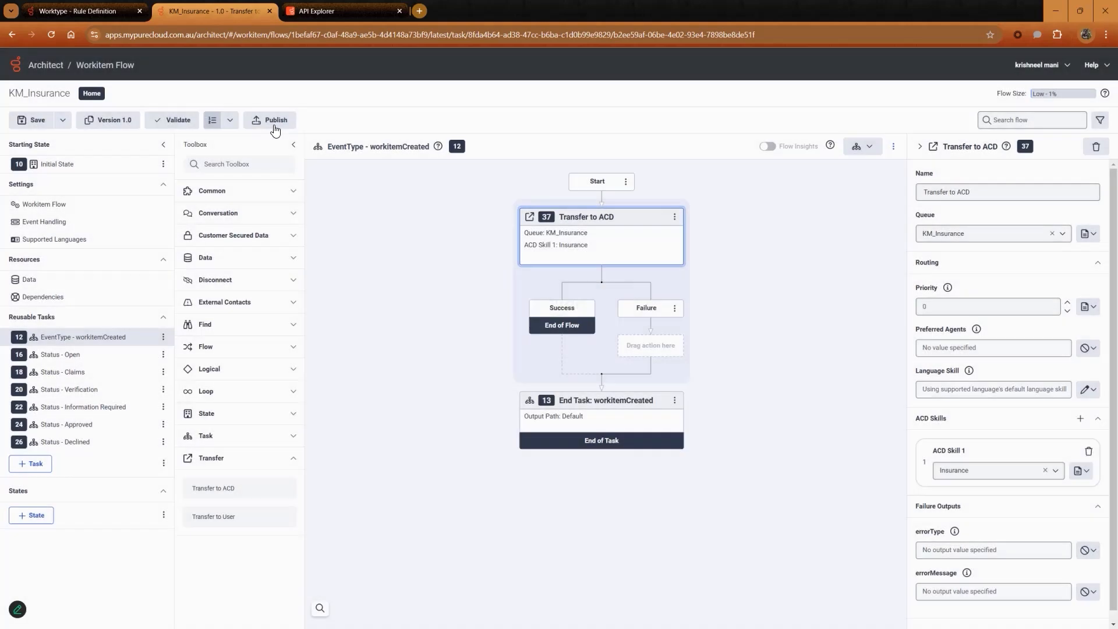
left_click(276, 120)
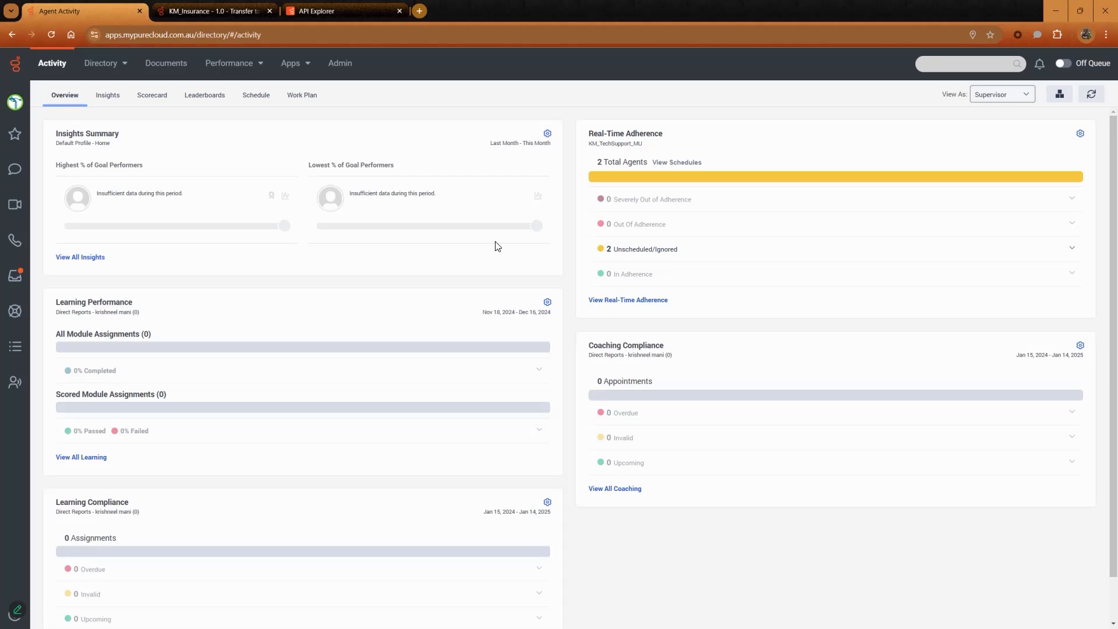
Switch to API Explorer and execute the POST create-workitem request with the prepared New Claim - #CN0001 body.
left_click(349, 10)
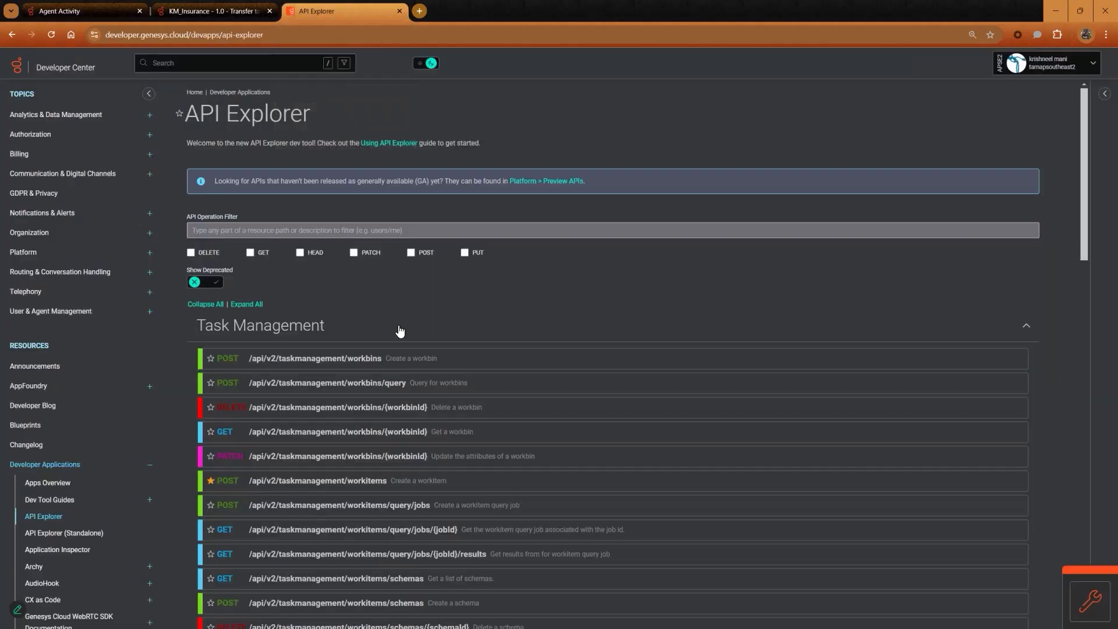
left_click(573, 481)
scroll(573, 454, "down", 5)
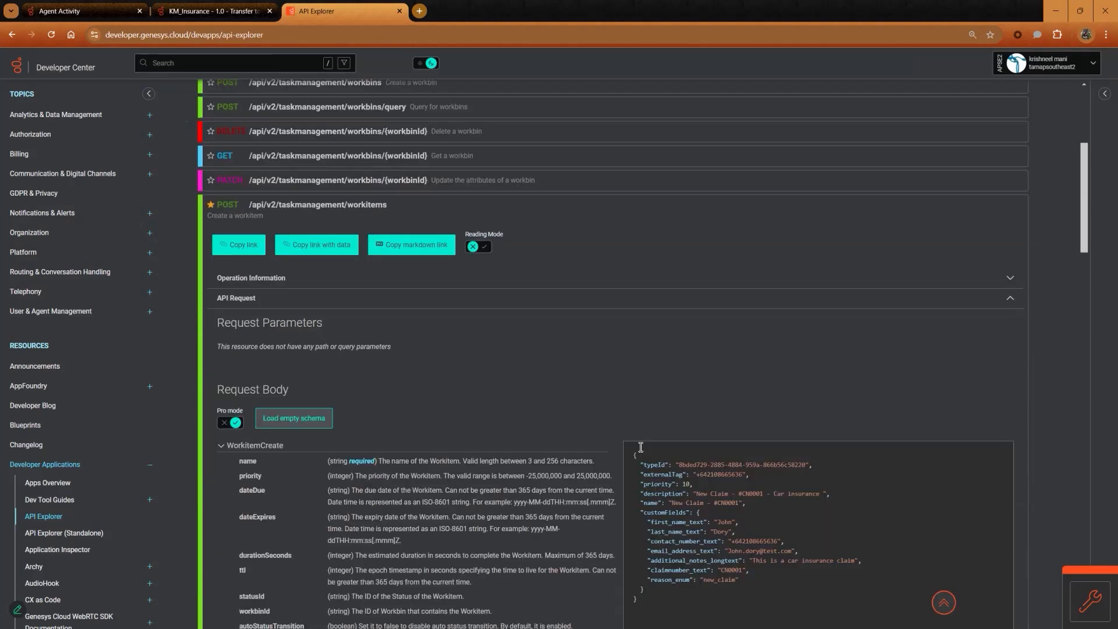
scroll(640, 447, "down", 4)
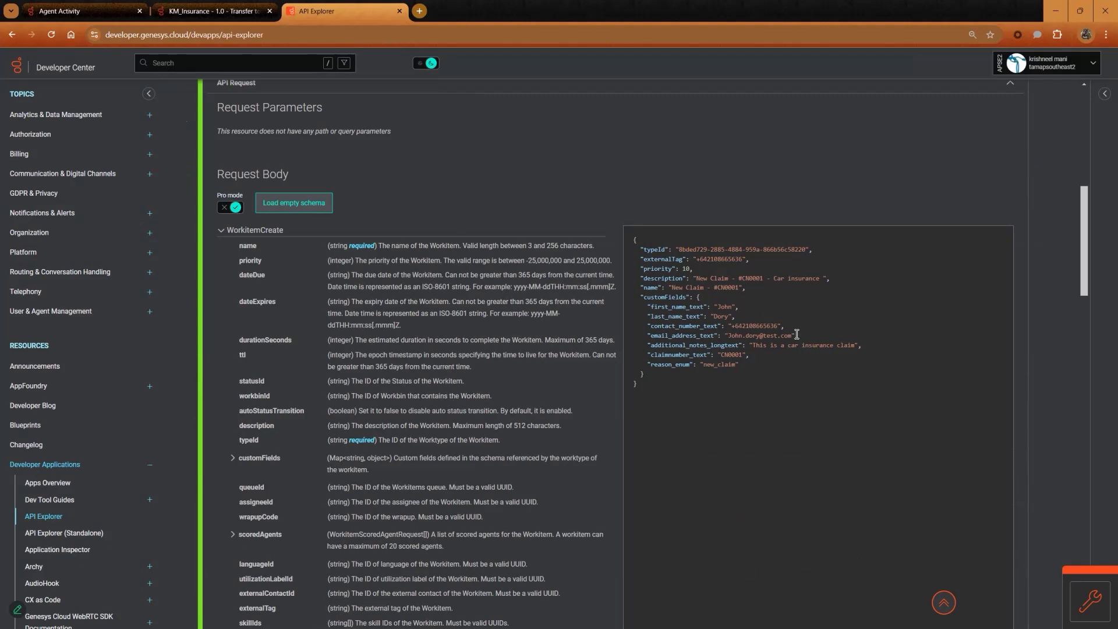
scroll(797, 334, "down", 9)
left_click(676, 370)
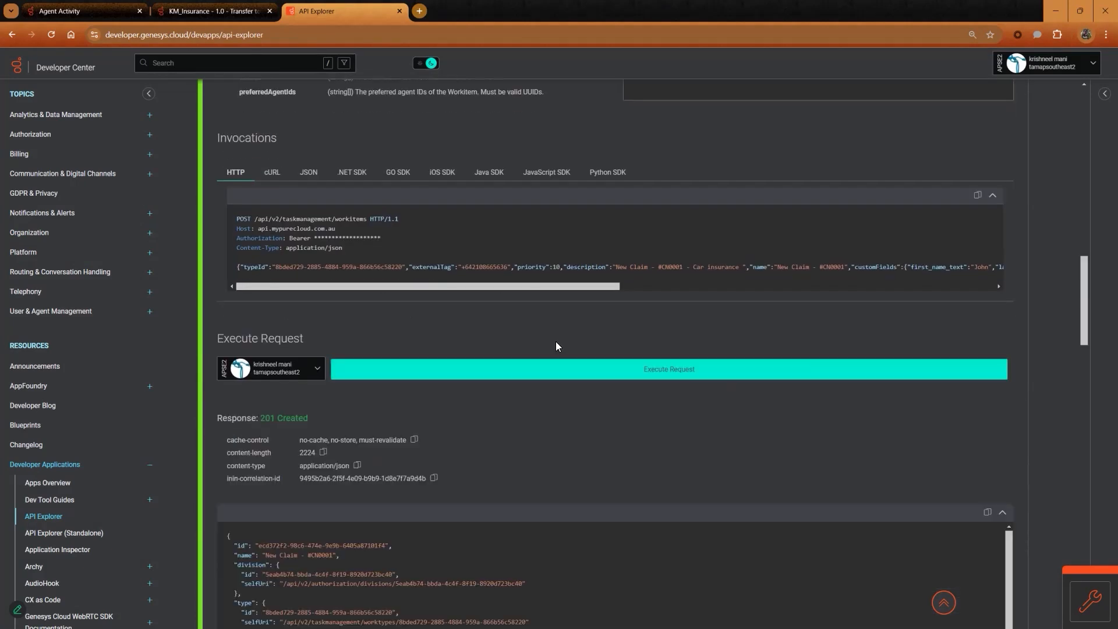
Open the Workitem List and display the workitems in the KM_Insurance workbin.
left_click(88, 11)
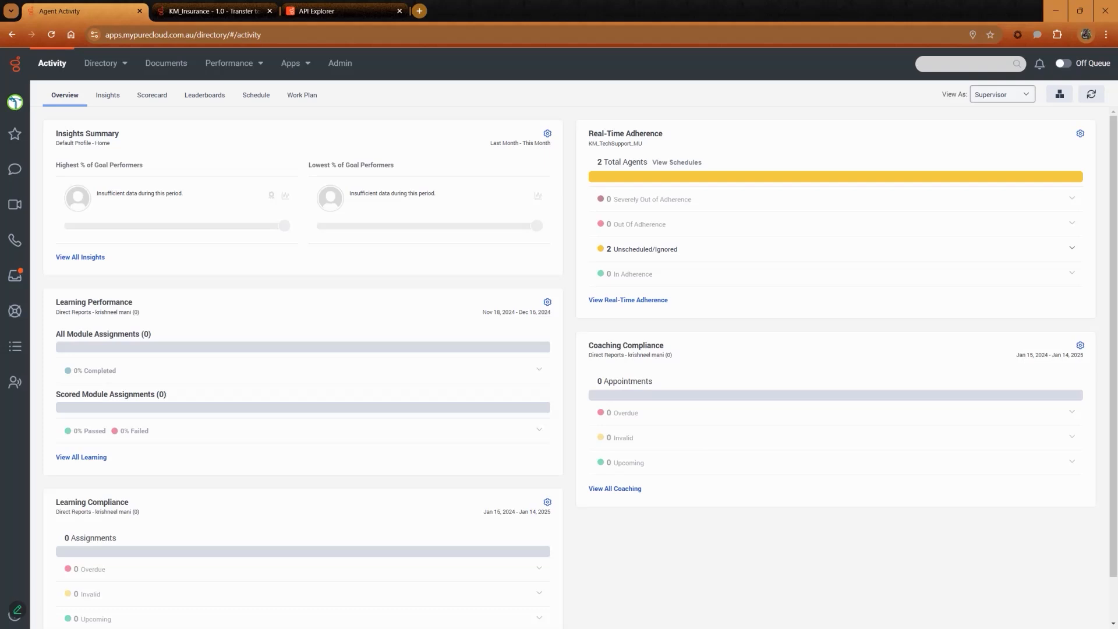
left_click(16, 348)
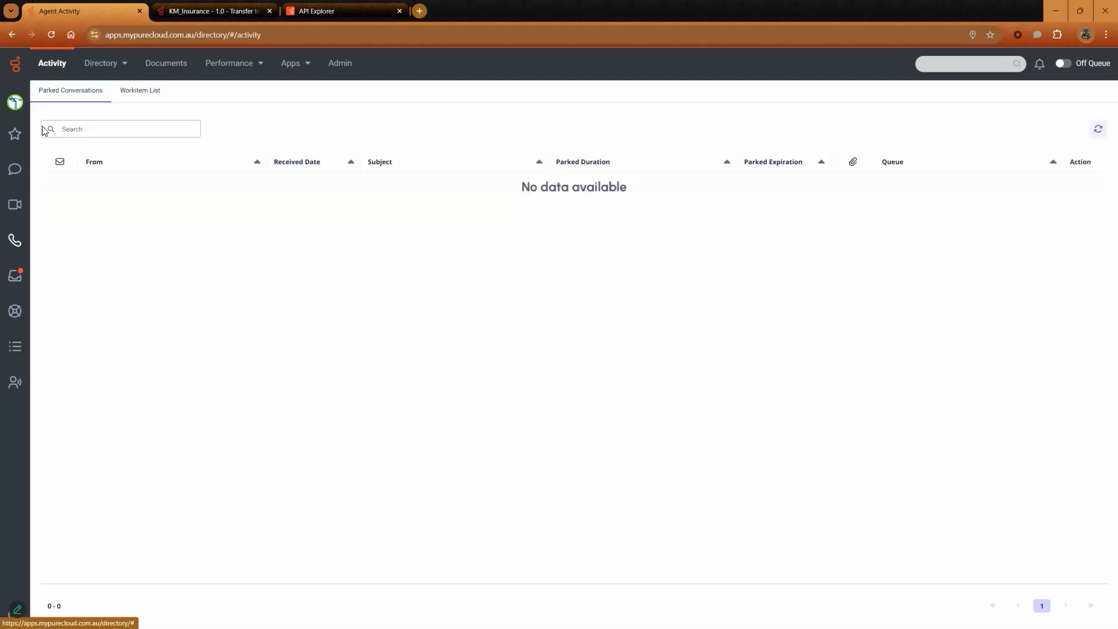
left_click(154, 92)
left_click(311, 144)
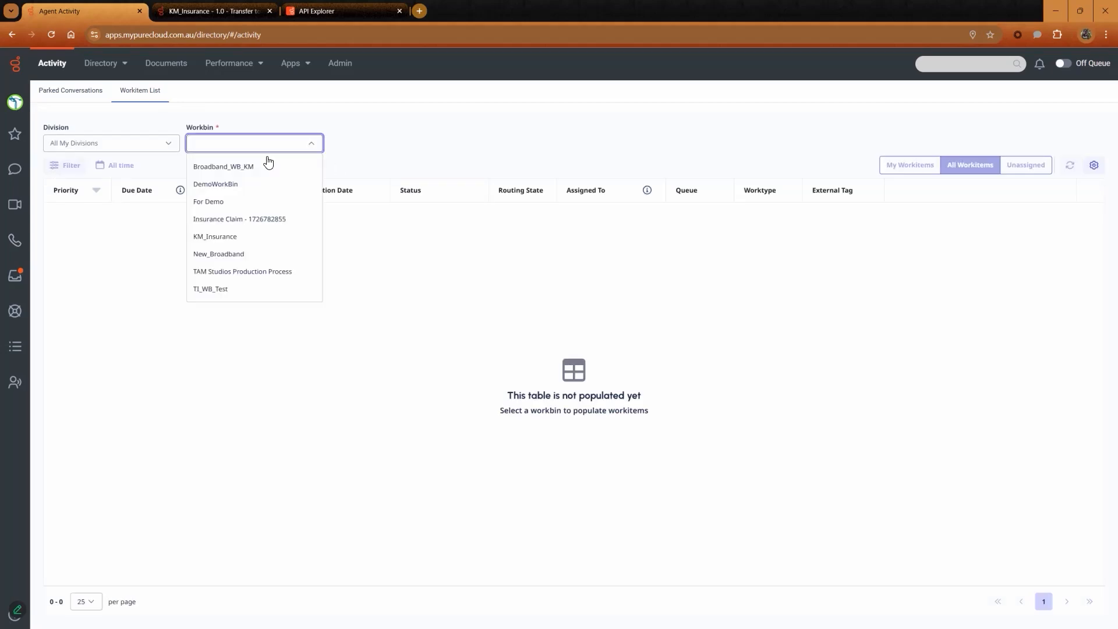
left_click(226, 237)
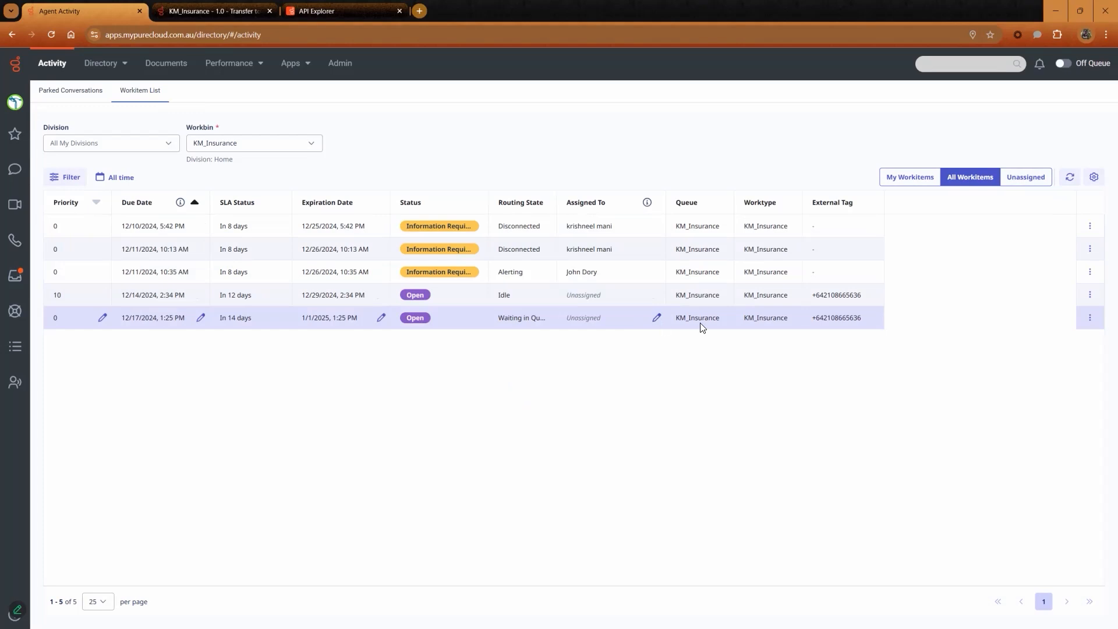
Answer the New Claim - #CN0001 workitem offered from the KM_Insurance queue.
left_click(792, 320)
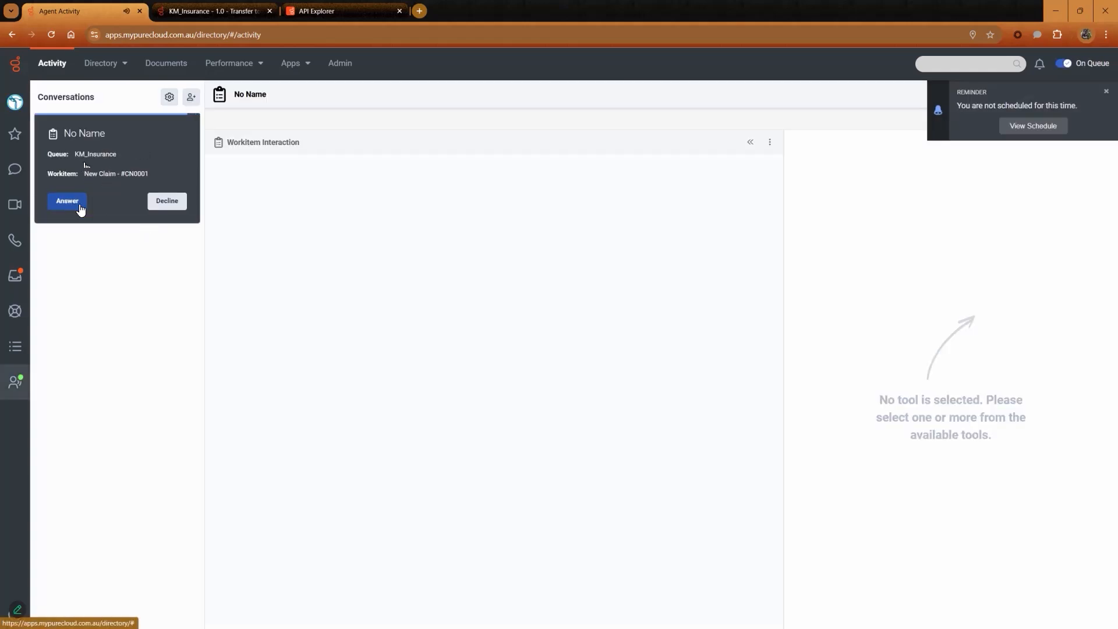
left_click(70, 203)
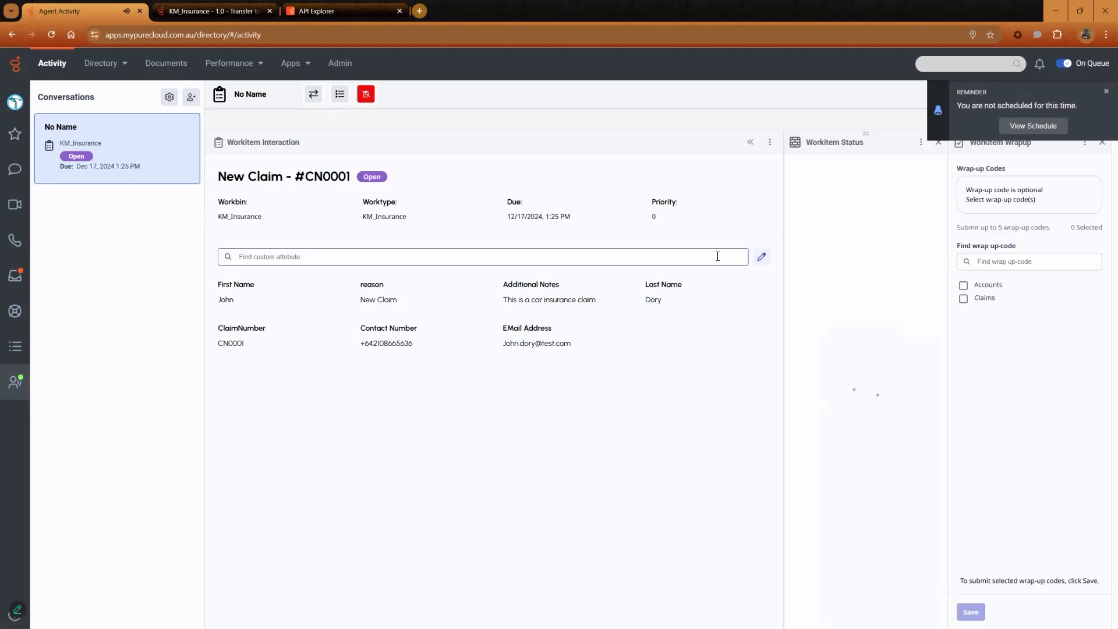
Change the workitem's status to Verification.
left_click(762, 257)
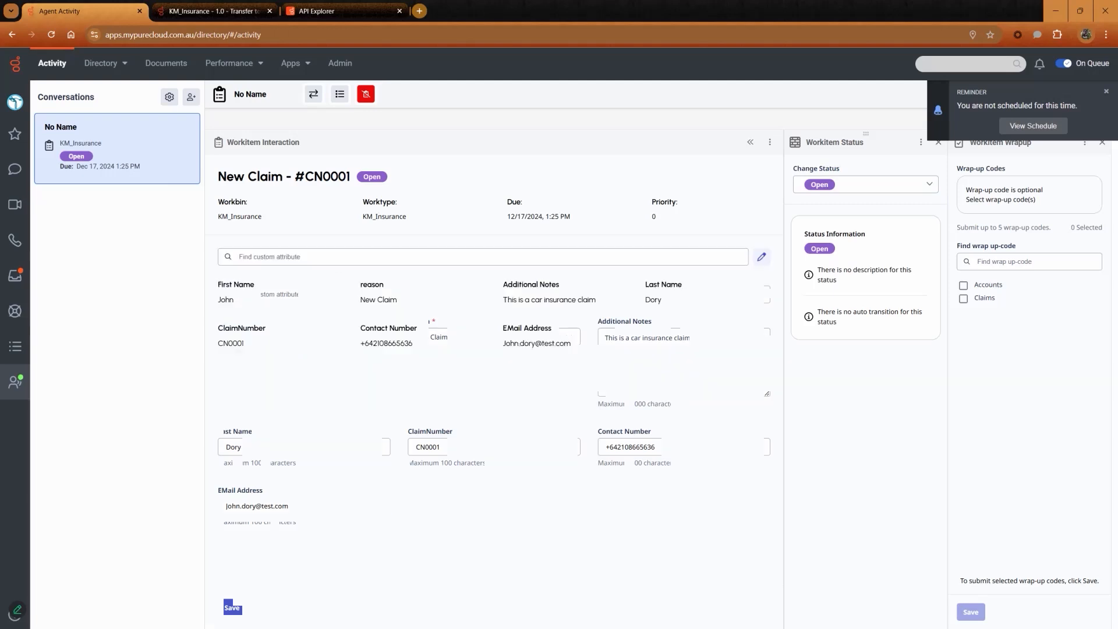
left_click(803, 191)
left_click(827, 226)
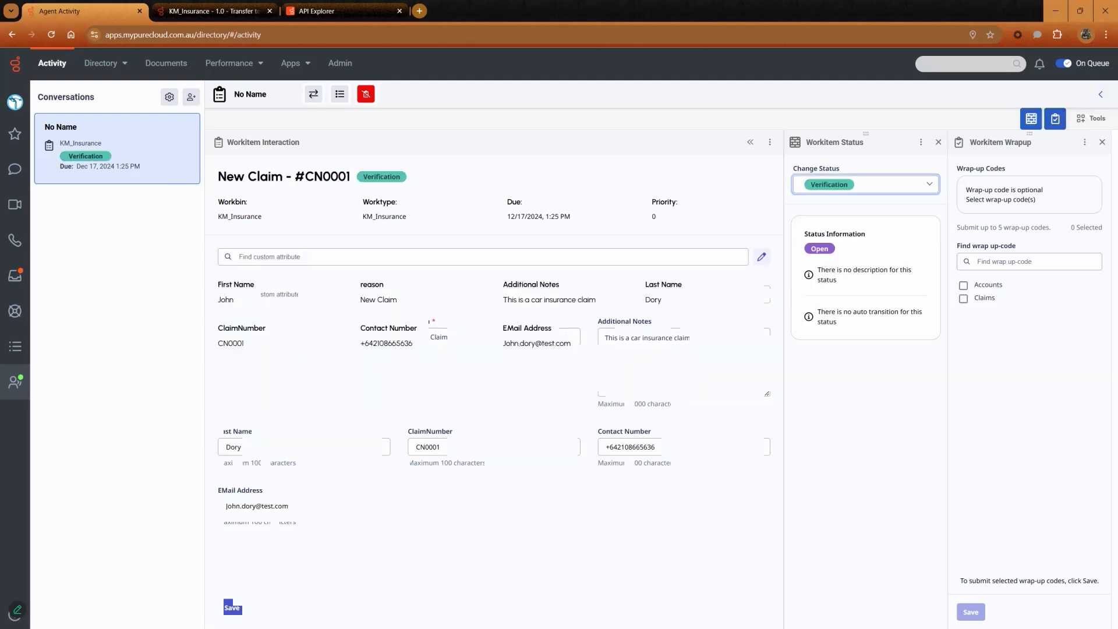
Submit the Accounts wrap-up code and disconnect the workitem.
left_click(963, 285)
left_click(970, 612)
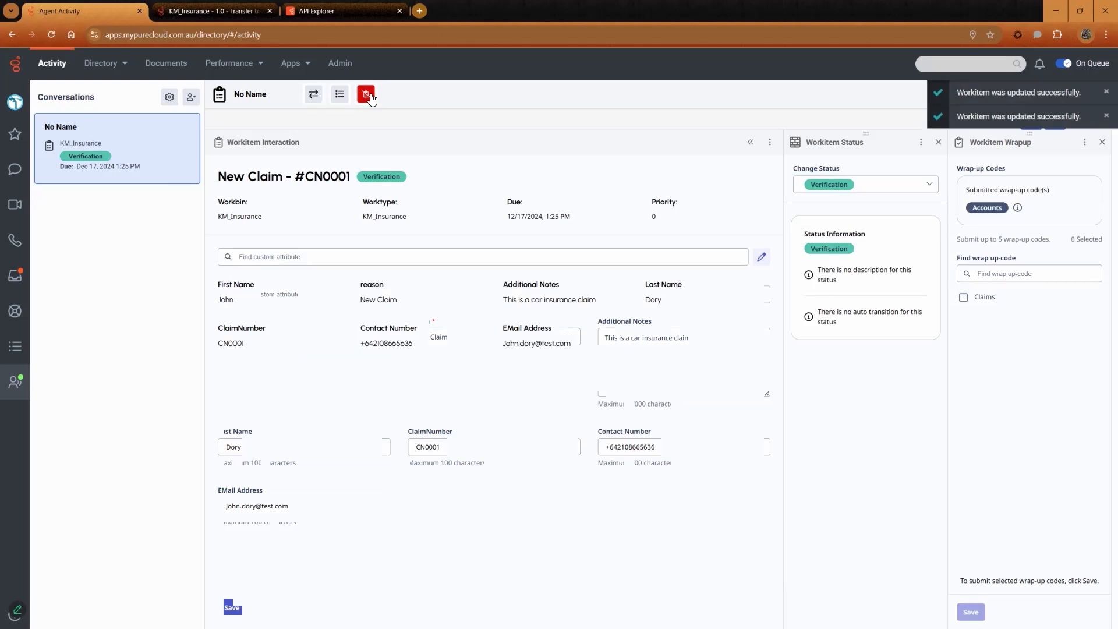
left_click(365, 93)
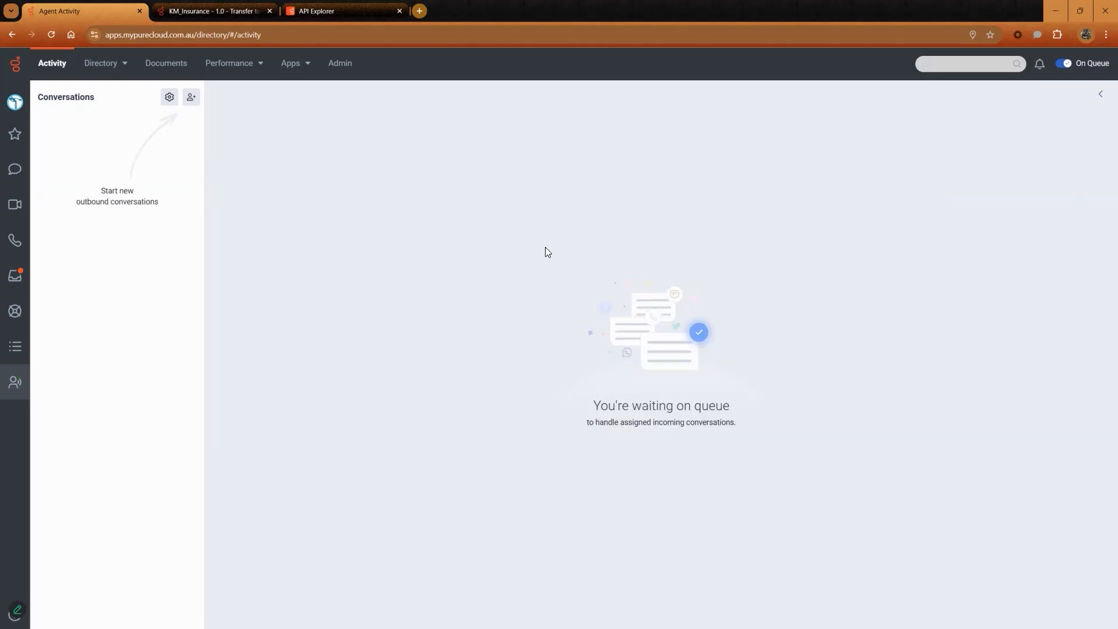